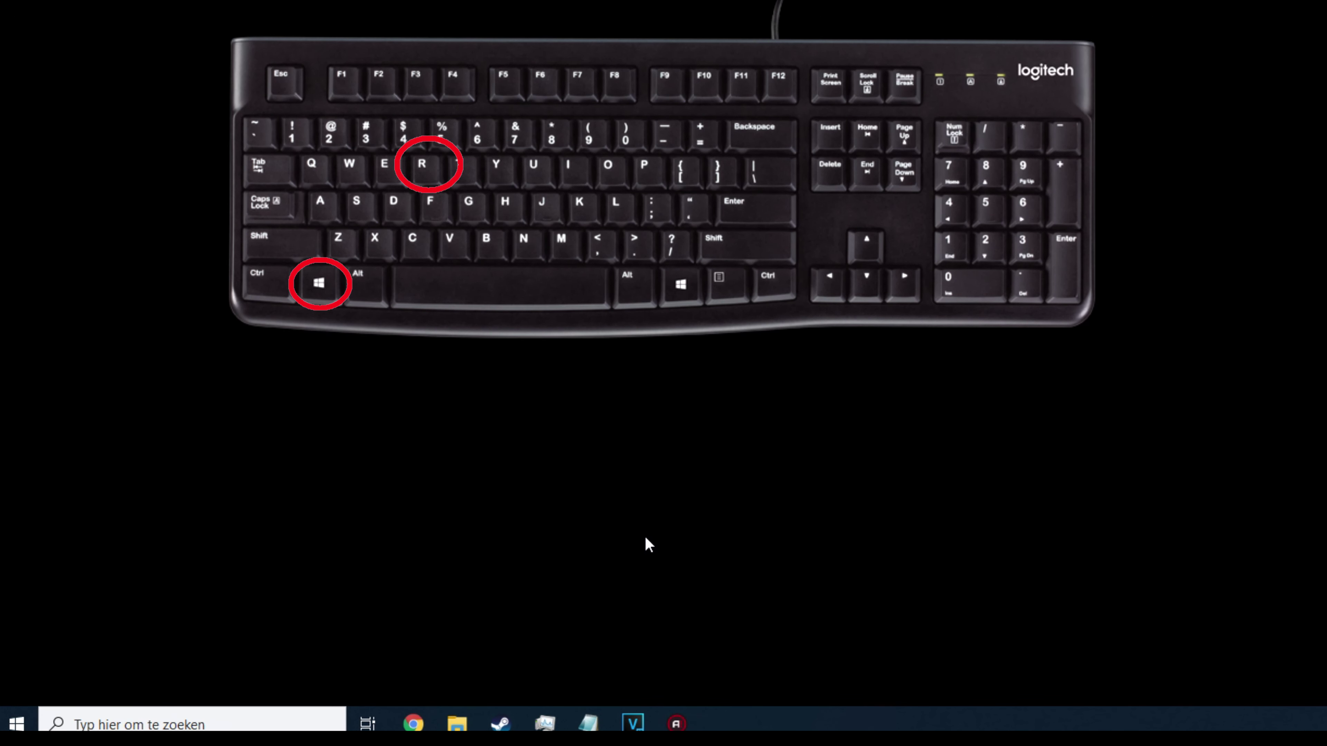
Step: Open the Run dialog and recall the earlier shutdown -s -t 60 command
key("super+r")
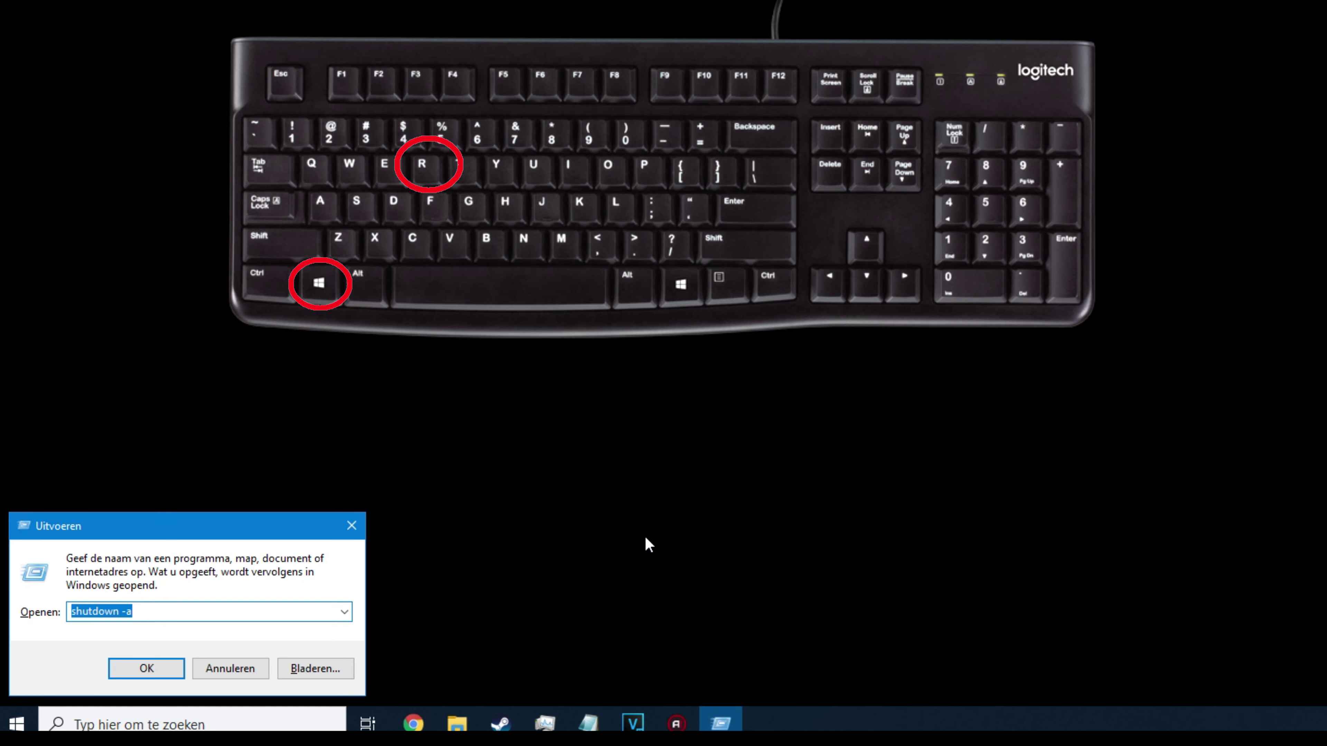
type("shutdown")
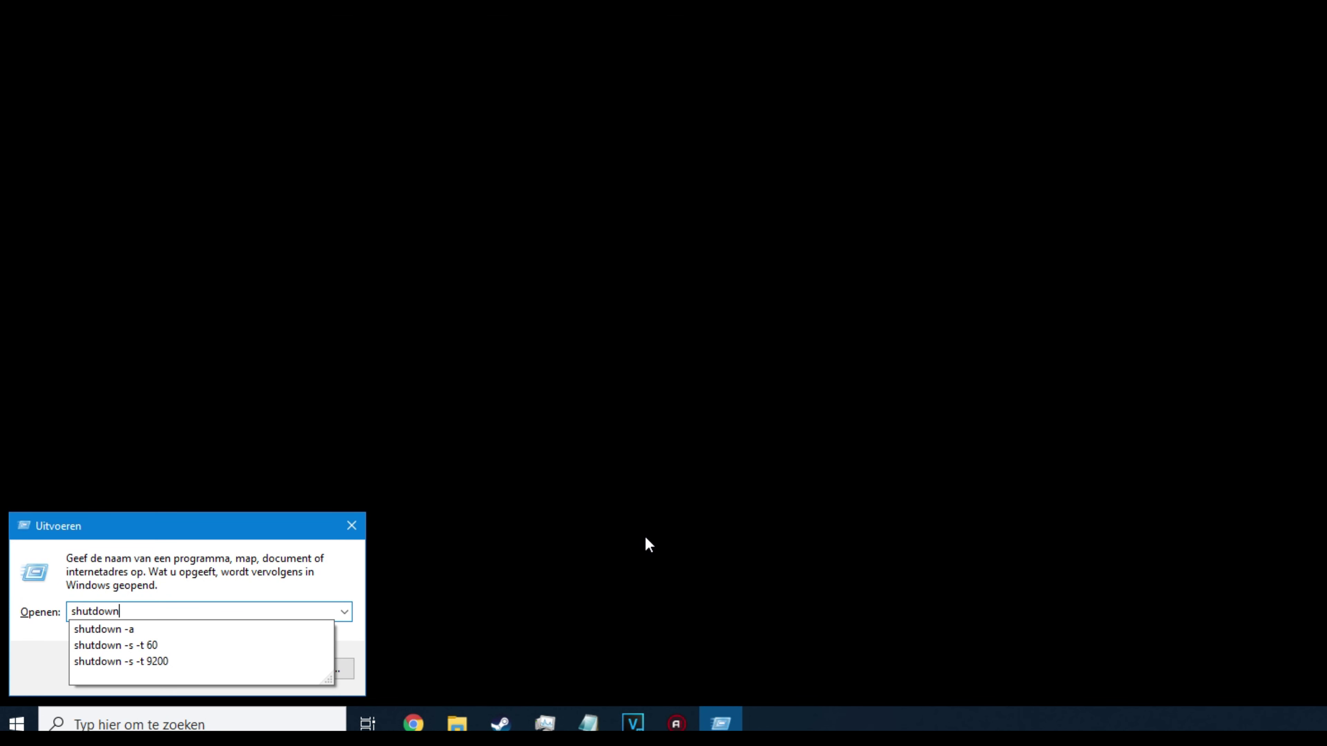
left_click(197, 648)
left_click(165, 609)
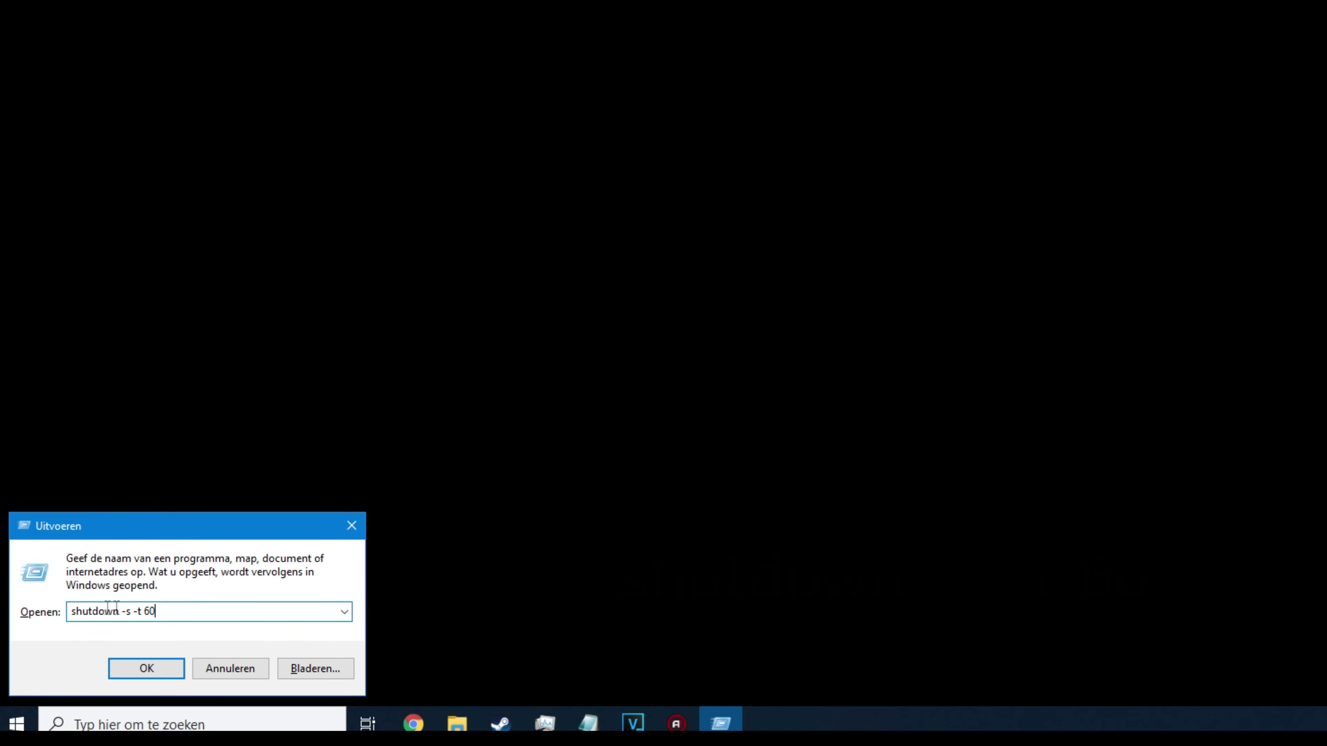
left_click_drag(163, 610, 71, 610)
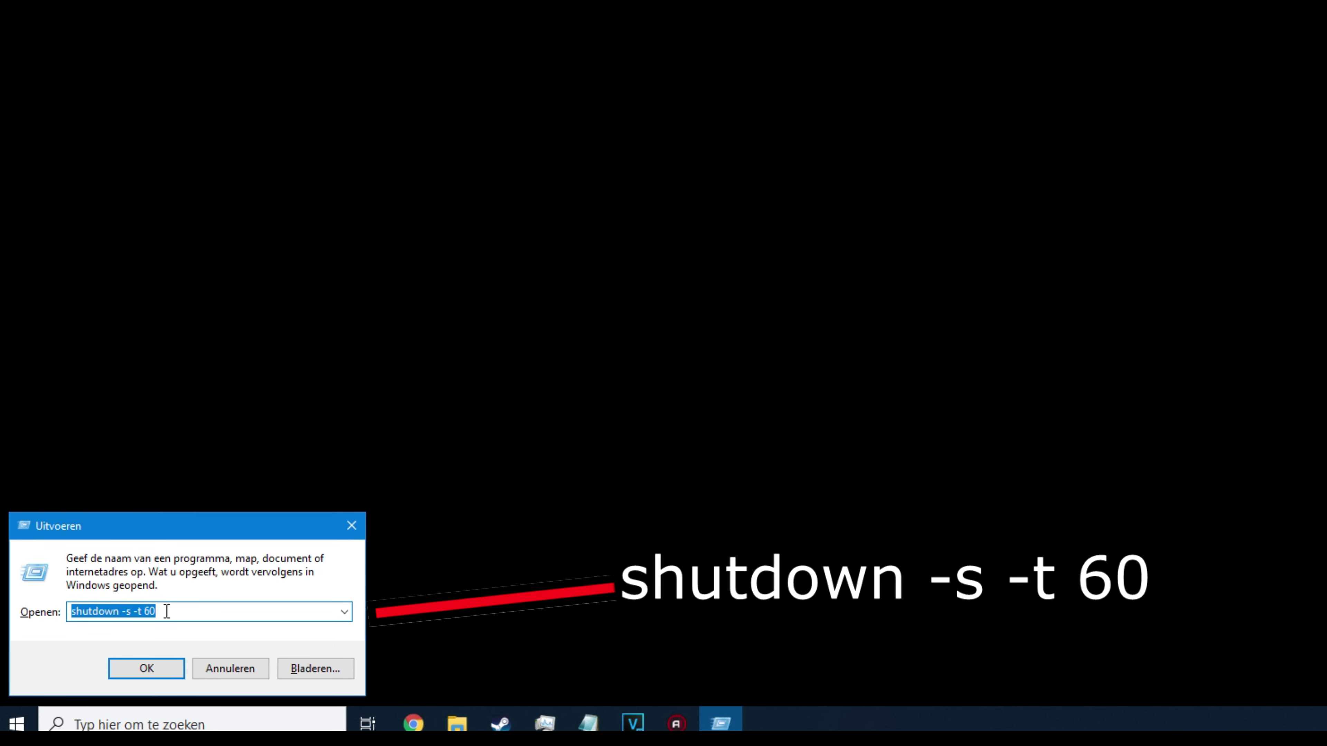
left_click(199, 613)
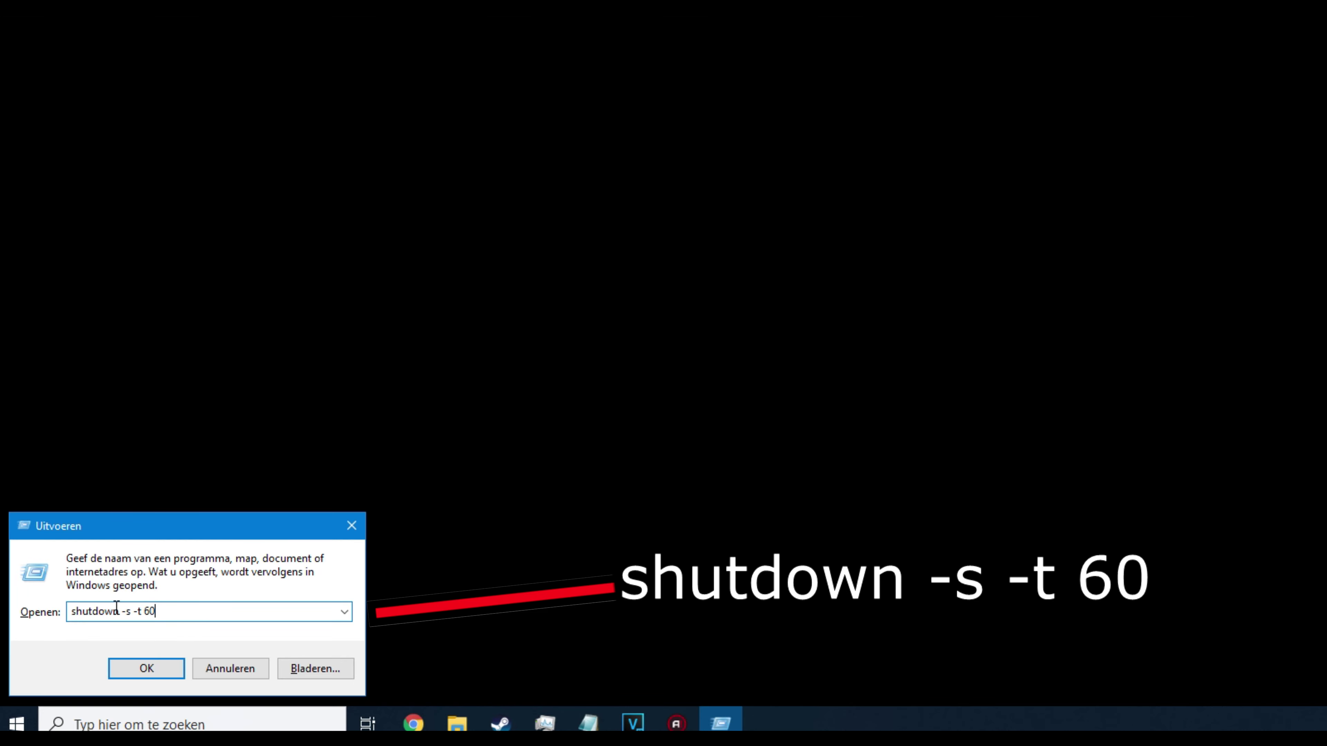
left_click_drag(169, 610, 73, 610)
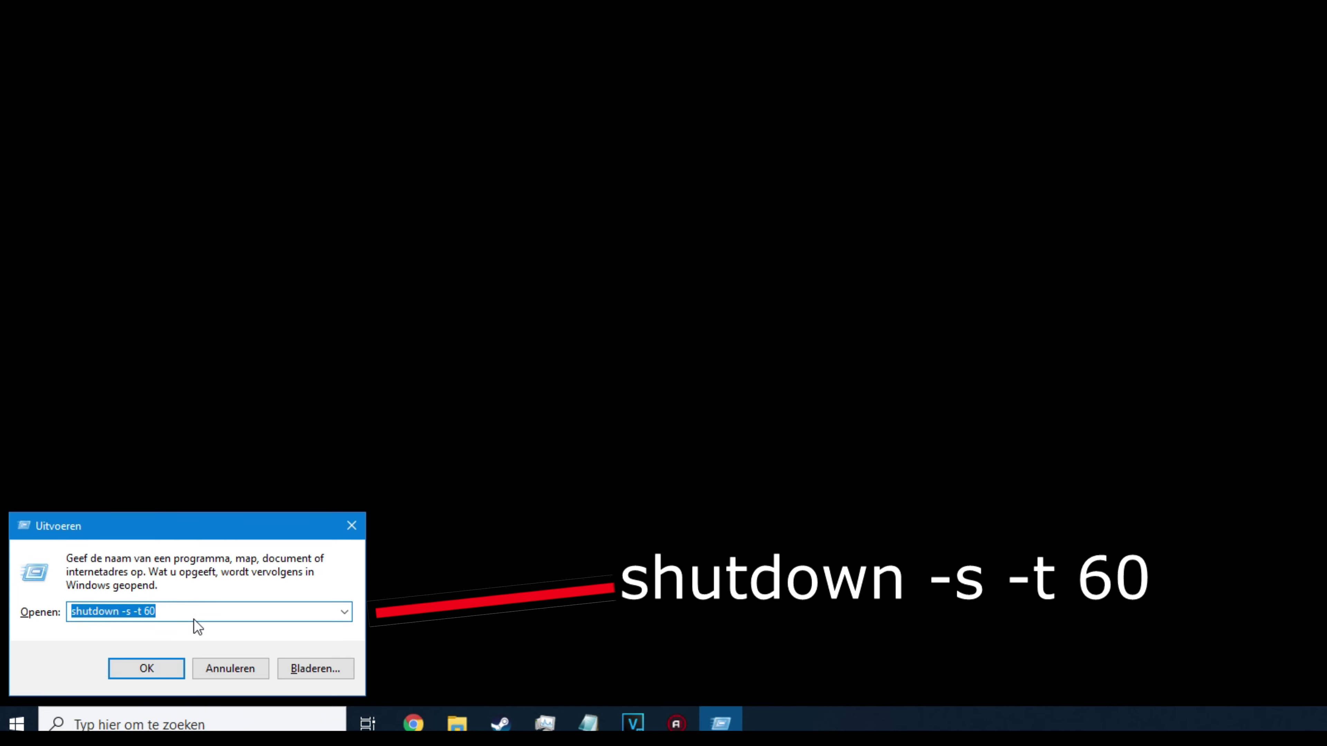
left_click(199, 612)
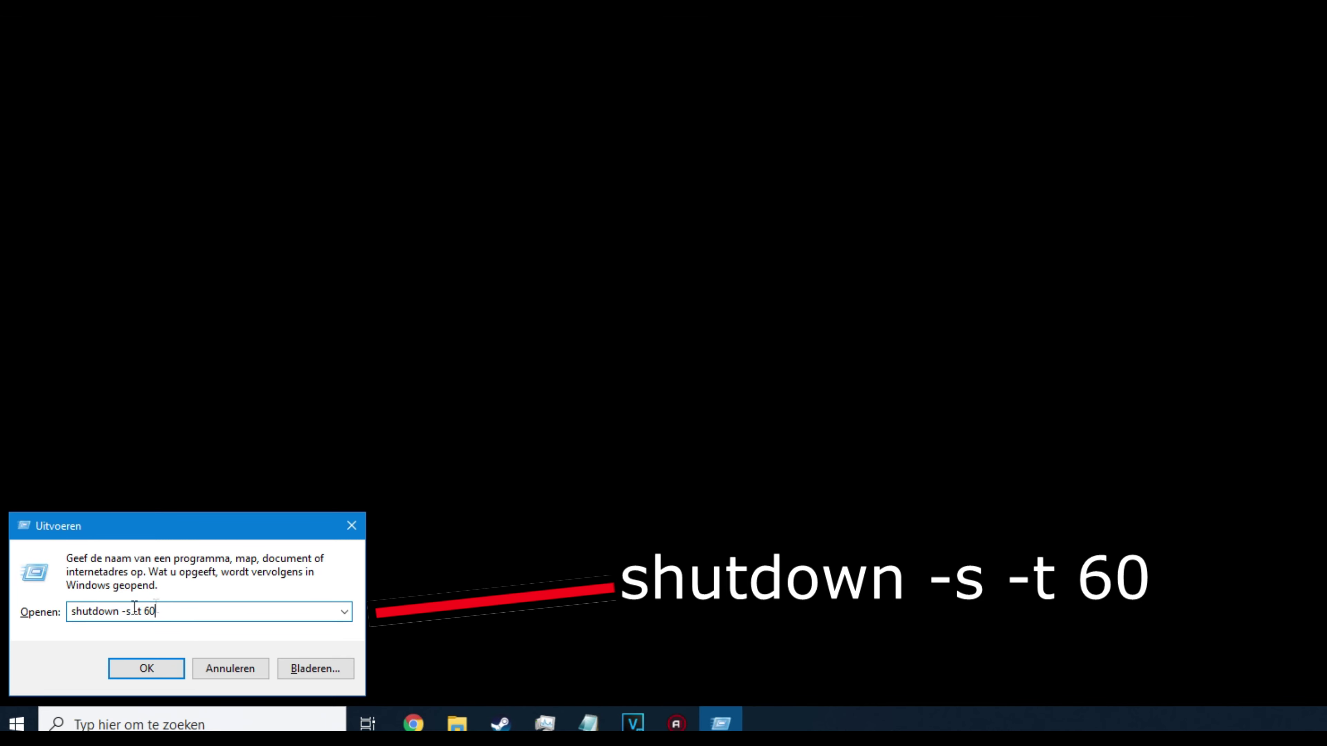
left_click_drag(168, 612, 63, 611)
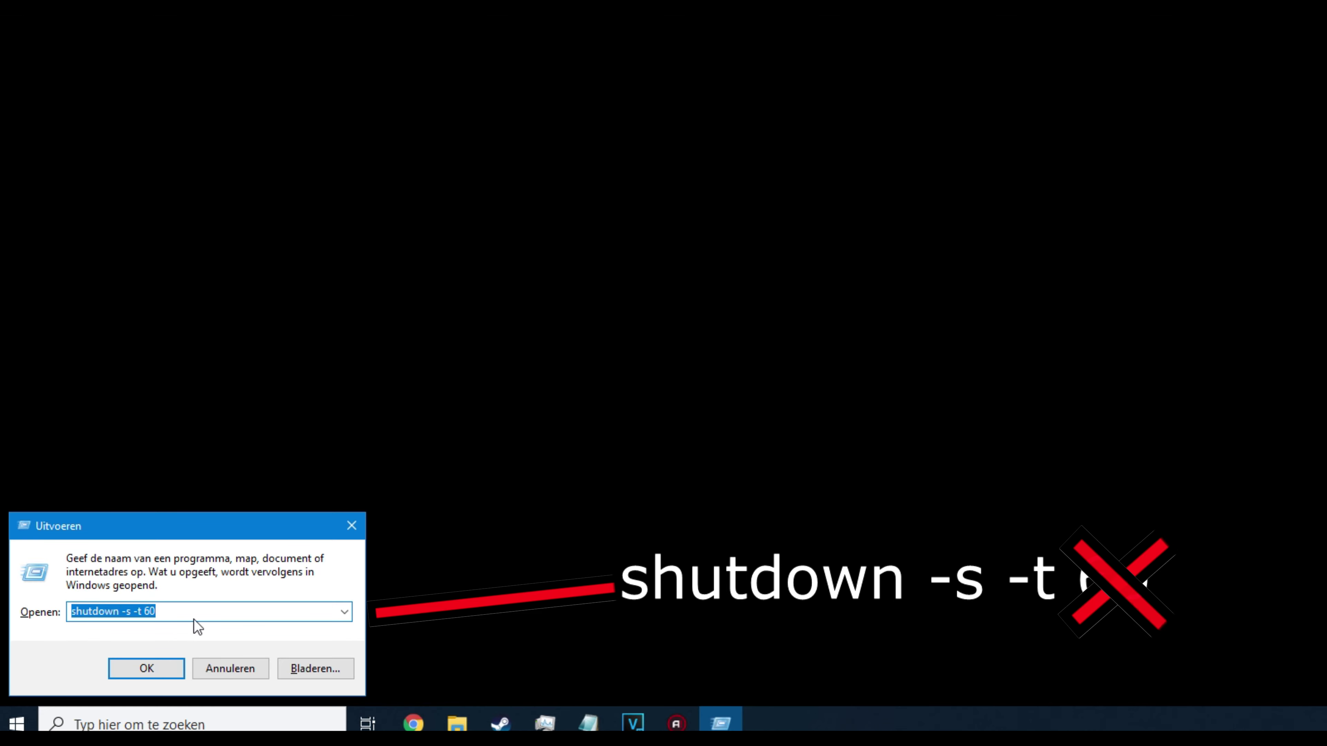
left_click(199, 613)
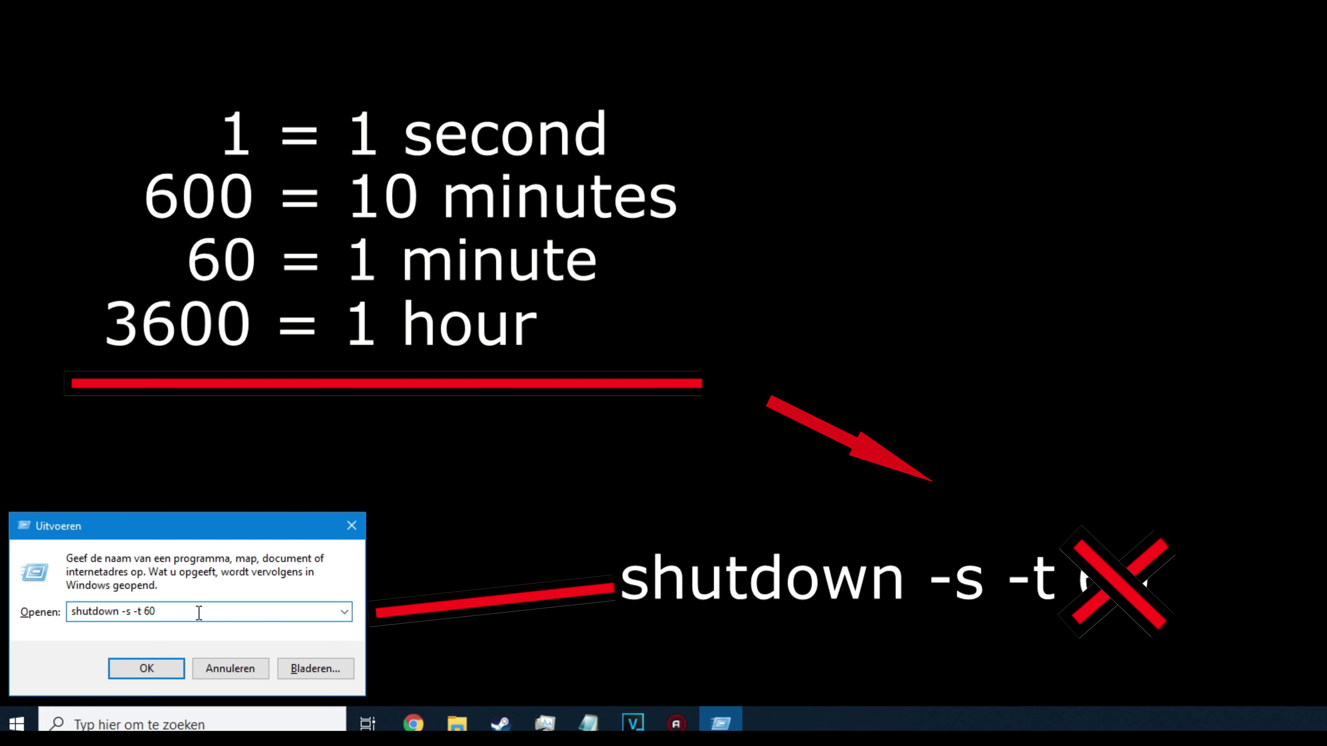
Step: Change the time value from 60 to 9200 and run shutdown -s -t 9200
key("BackSpace")
key("BackSpace")
type("9200")
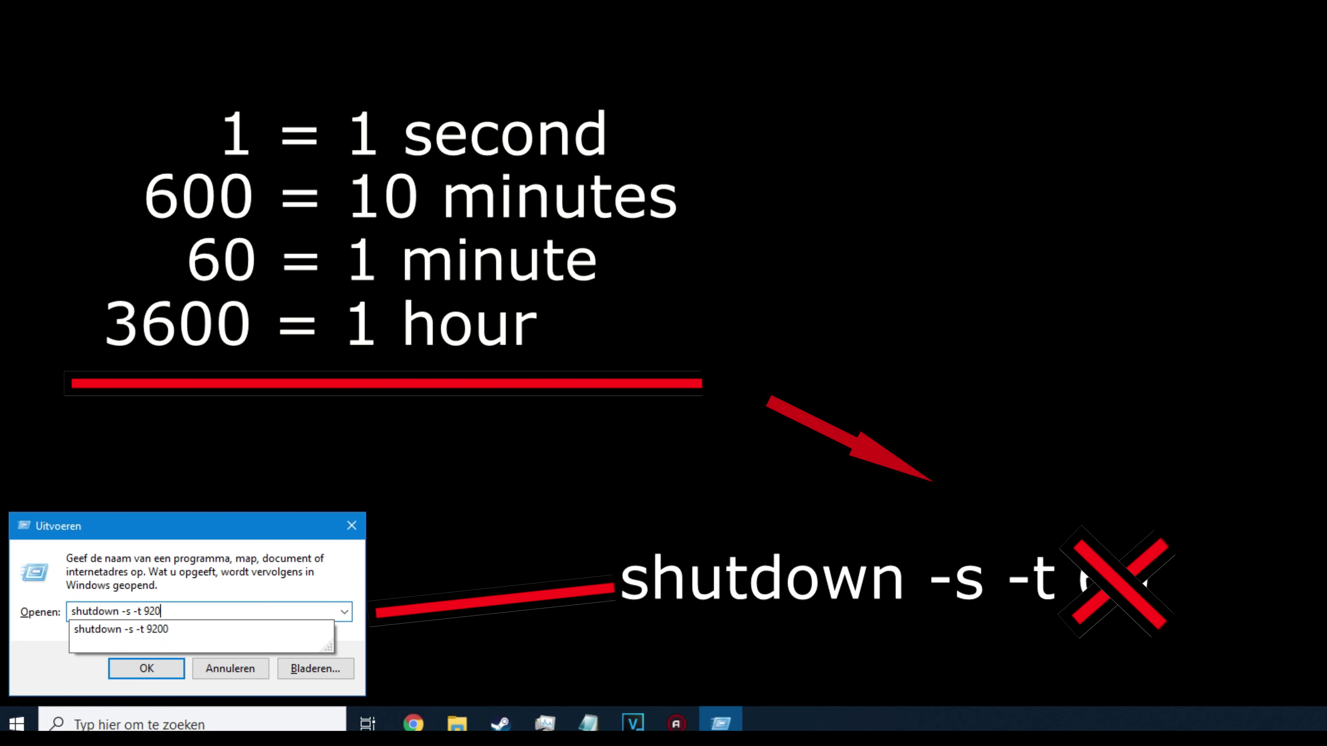
key("BackSpace")
key("BackSpace")
key("BackSpace")
key("BackSpace")
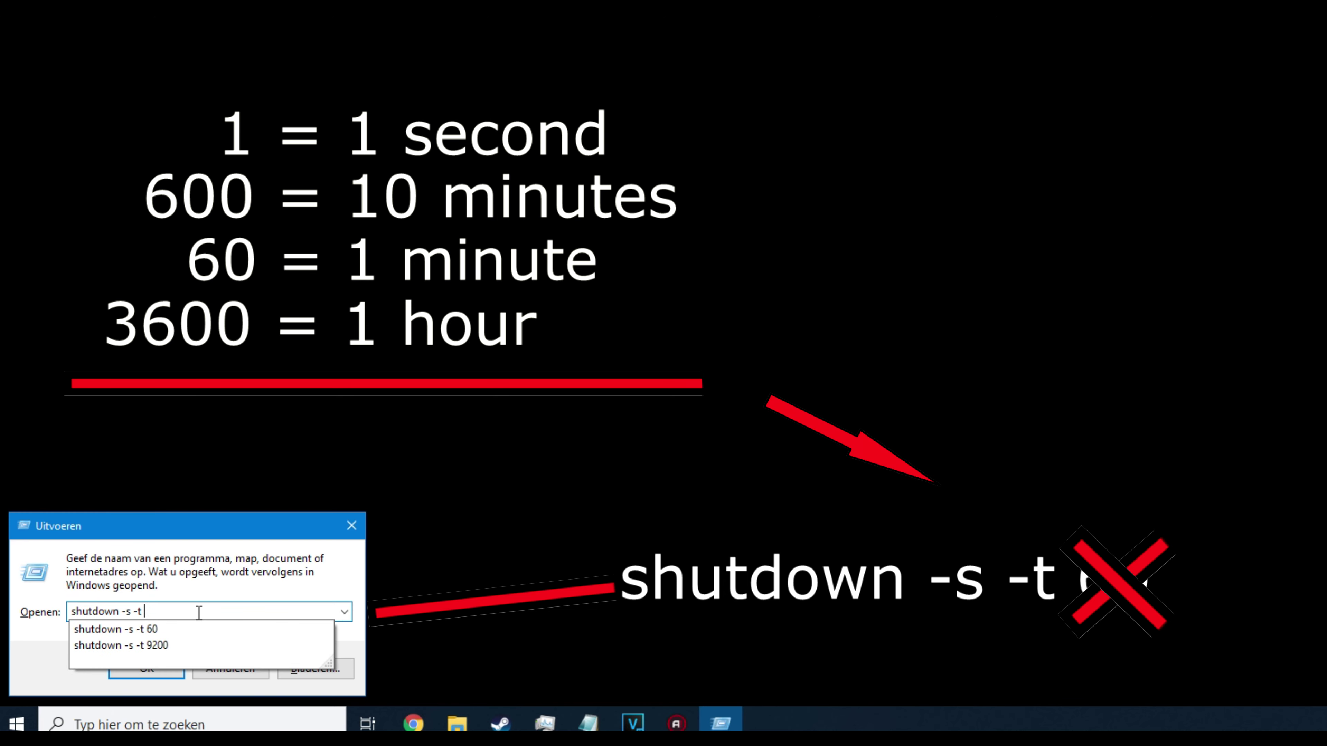
type("9200")
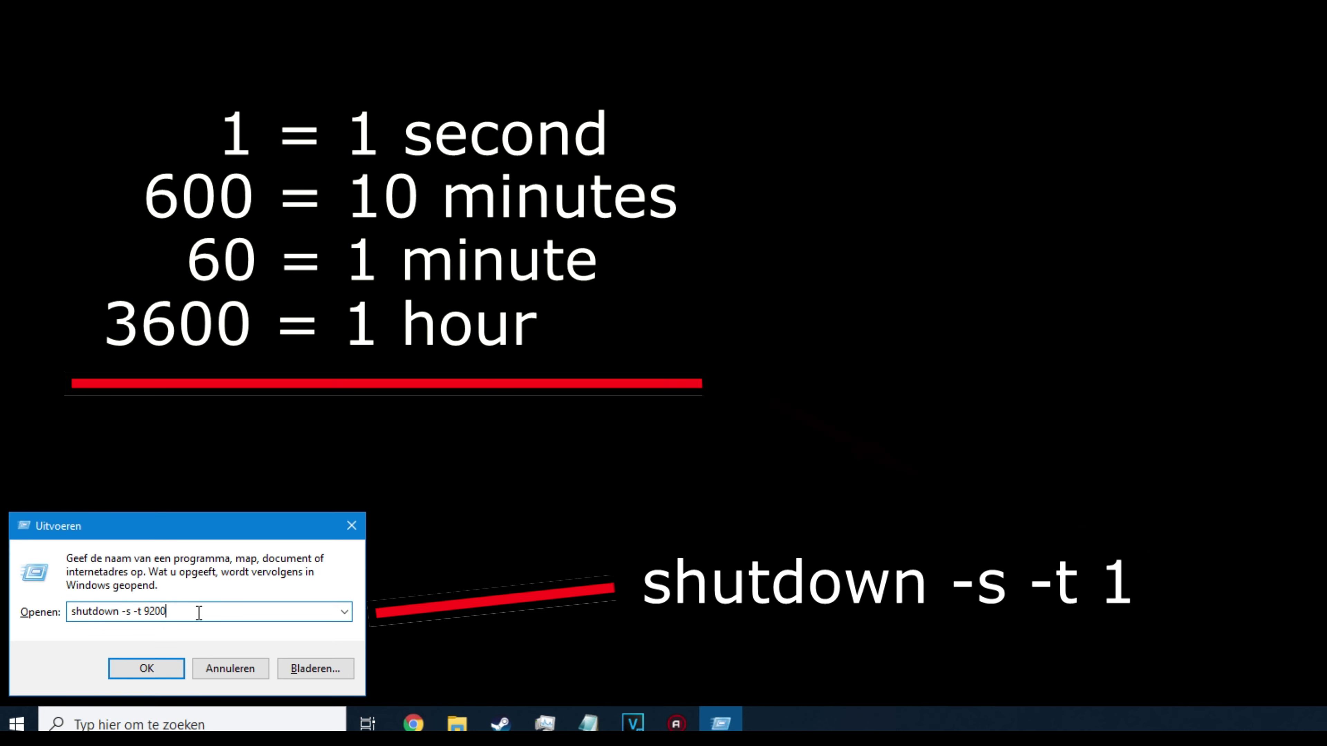
key("BackSpace")
type("9200")
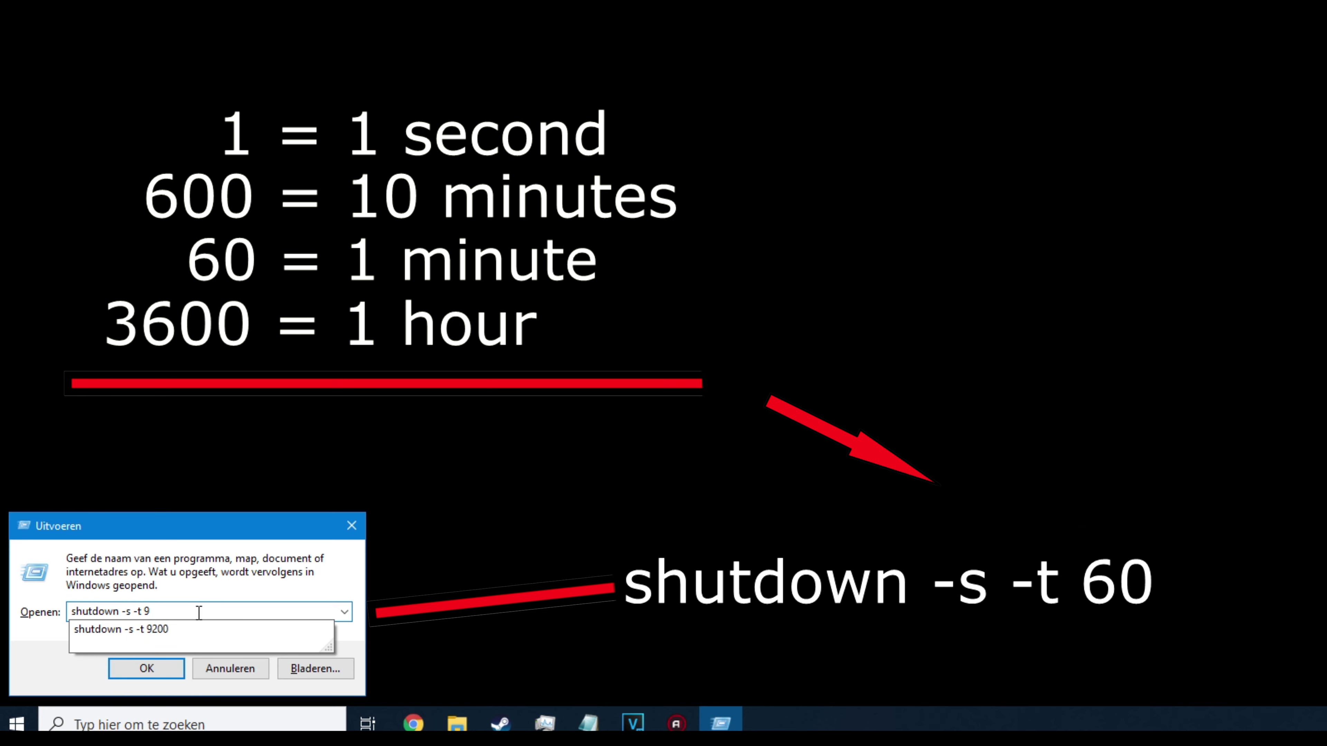
key("BackSpace")
key("BackSpace")
key("BackSpace")
key("BackSpace")
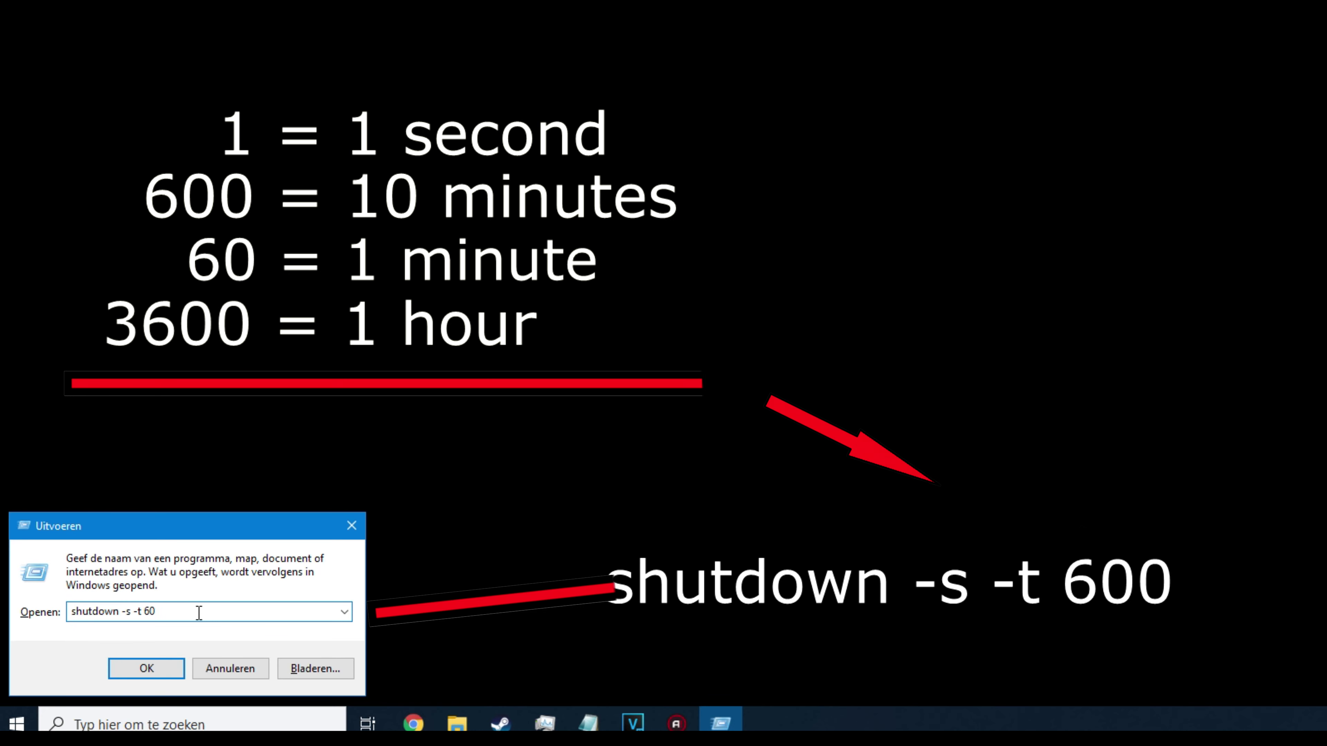
type("9200")
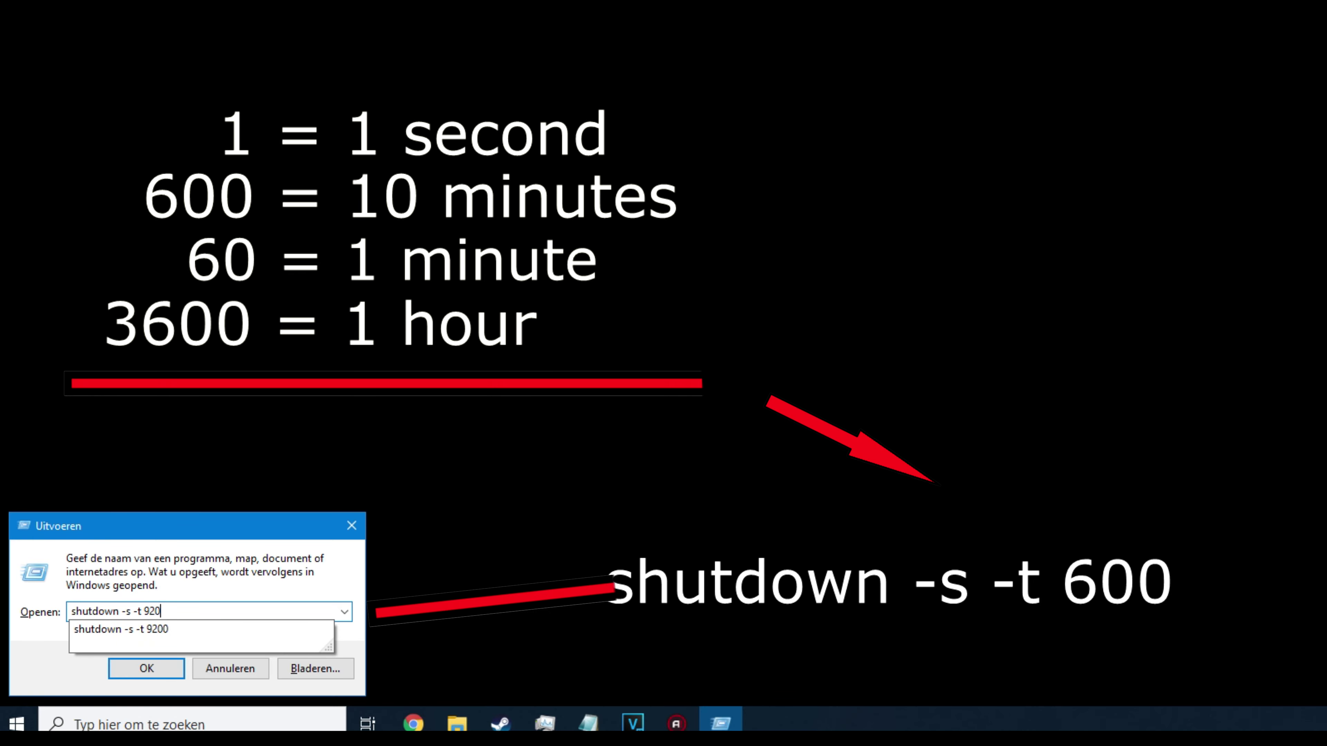
key("Return")
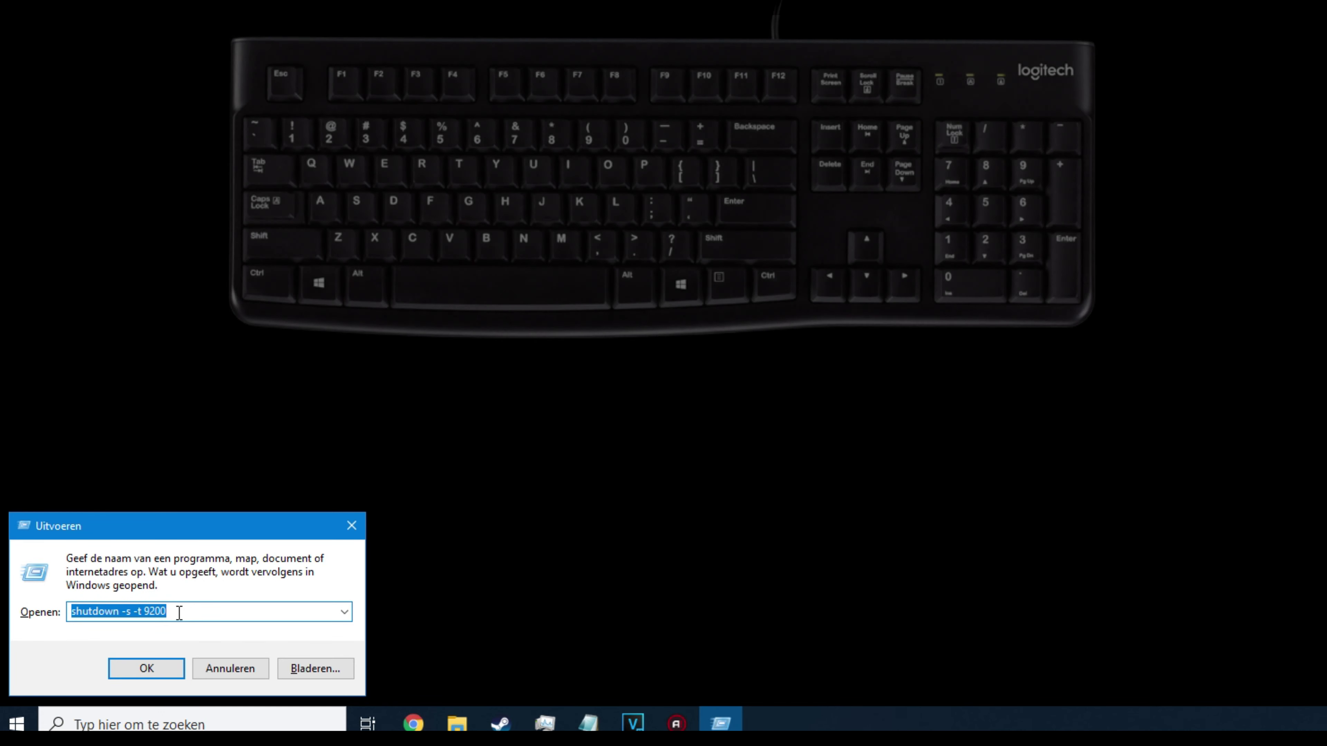
Step: Enter shutdown -a in the Run dialog and confirm with OK to abort the shutdown
type("shutdo")
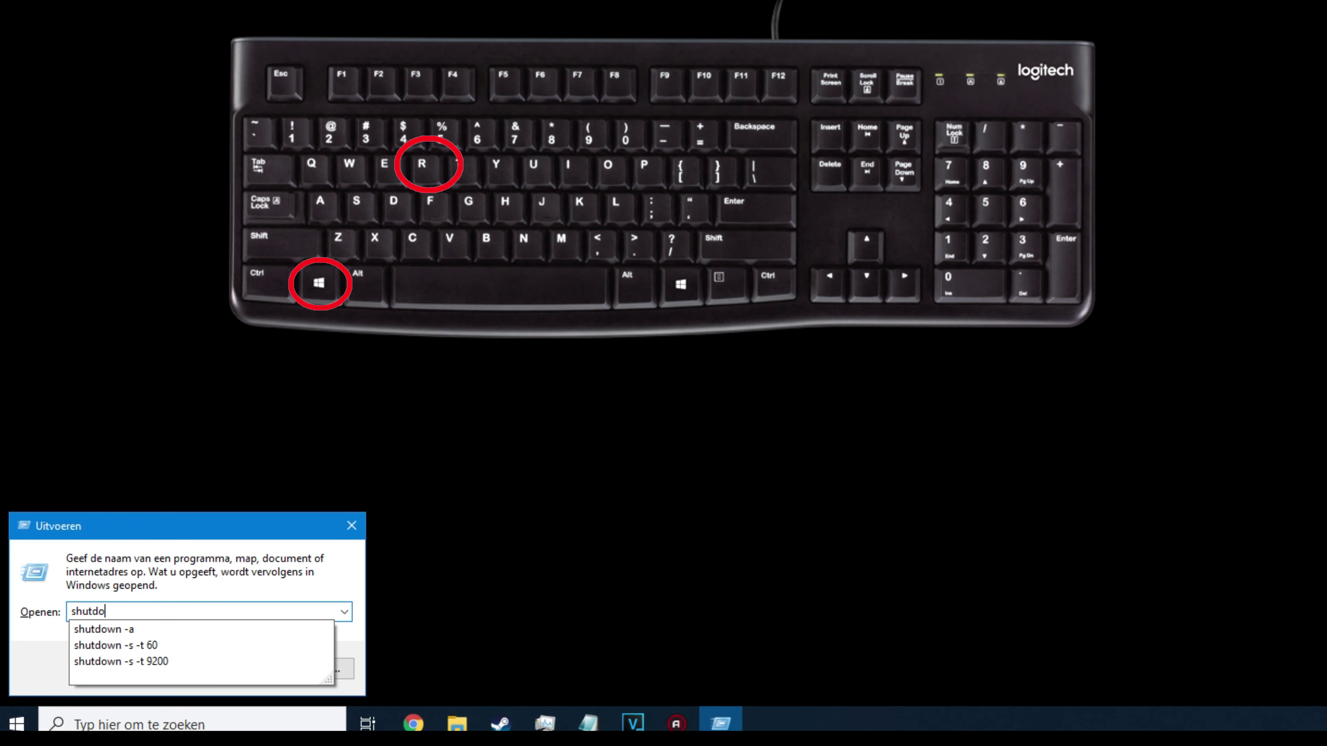
type("wn -a")
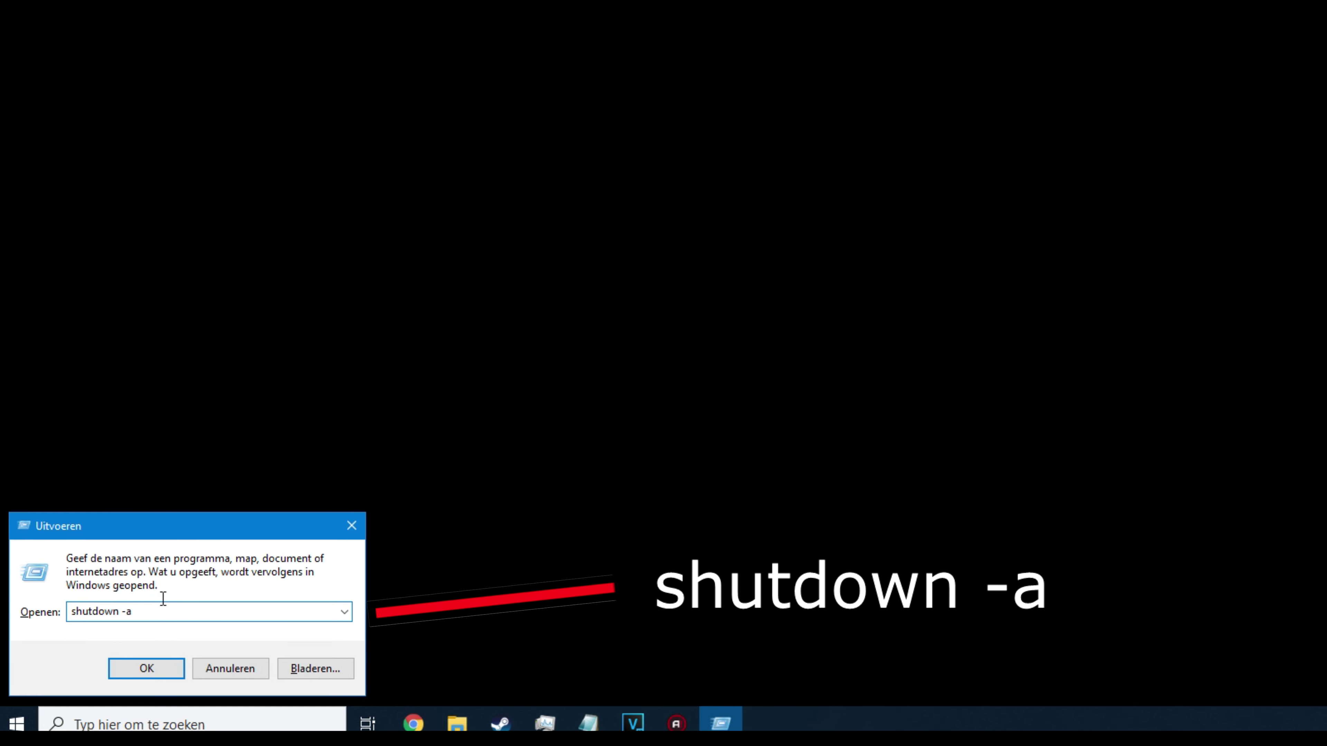
left_click_drag(164, 612, 59, 609)
left_click(154, 613)
left_click_drag(154, 613, 70, 615)
left_click(148, 613)
left_click(144, 676)
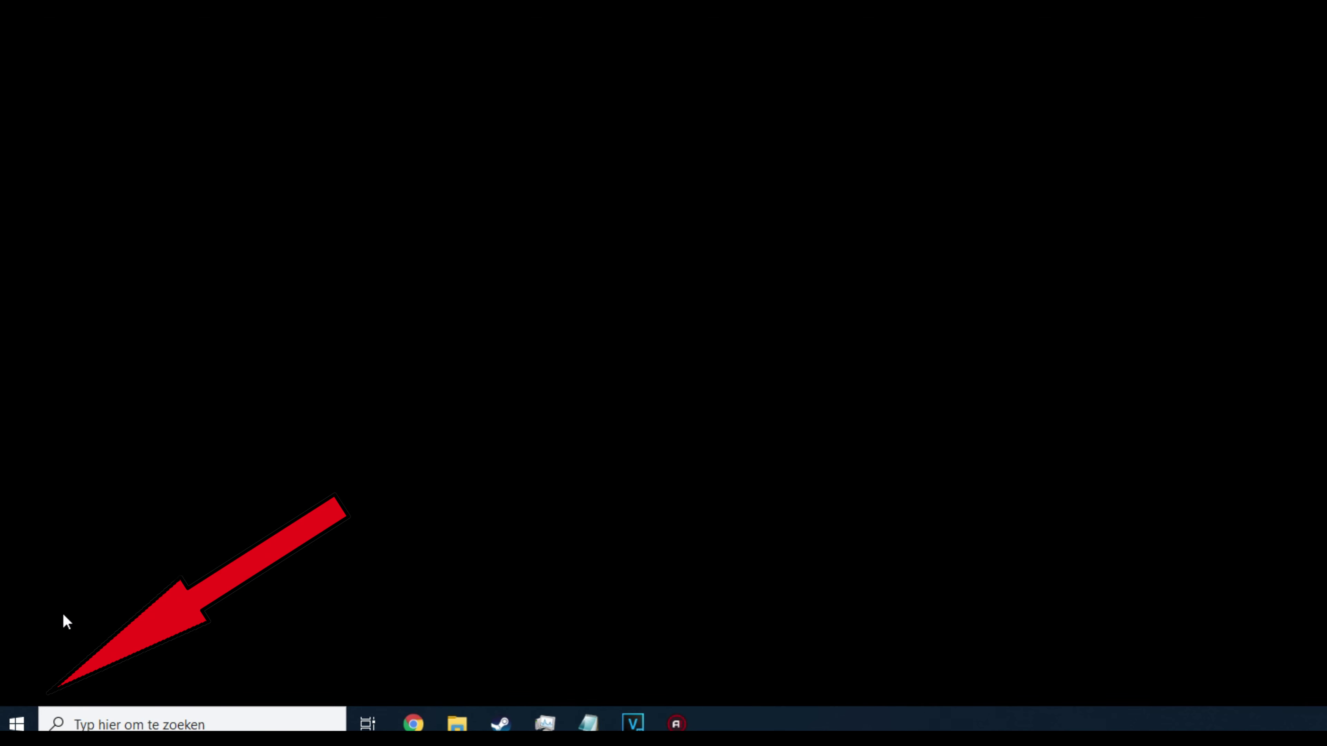
Step: Launch Command Prompt by searching cmd from the Start menu
left_click(18, 723)
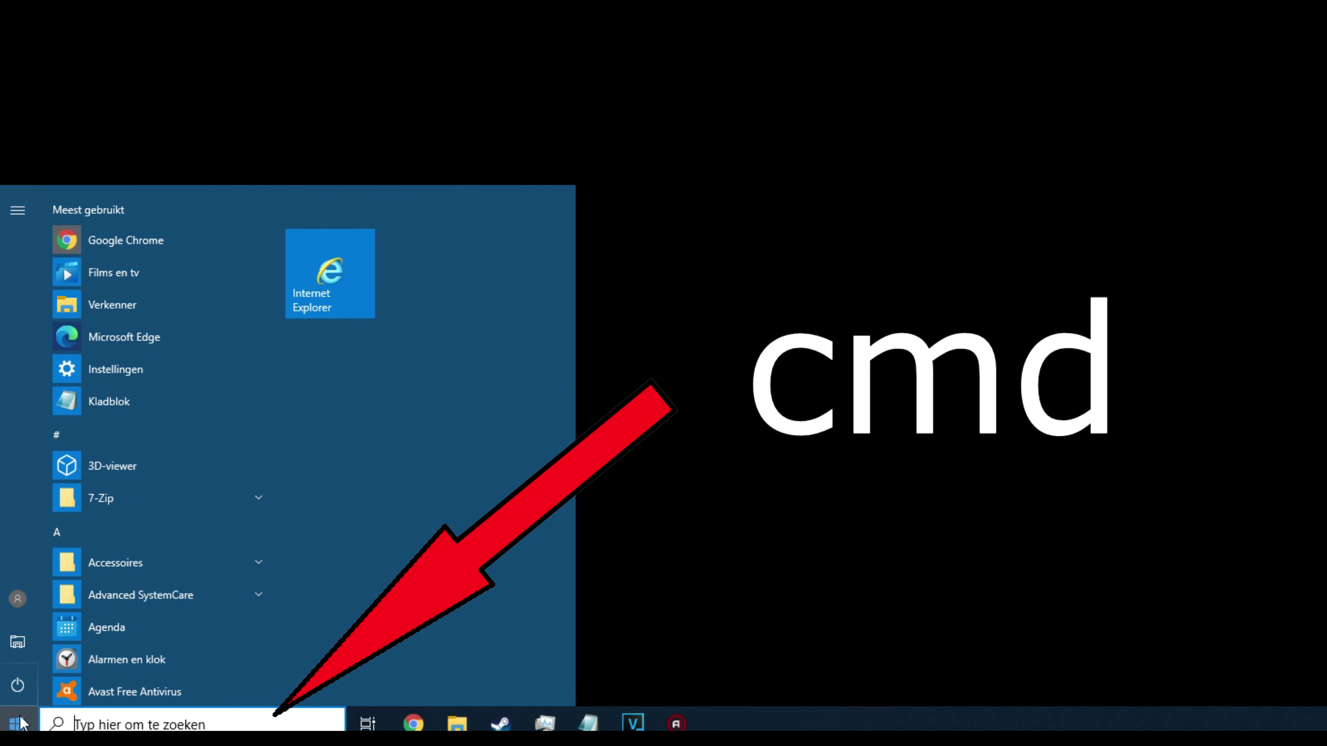
type("cmd")
key("Return")
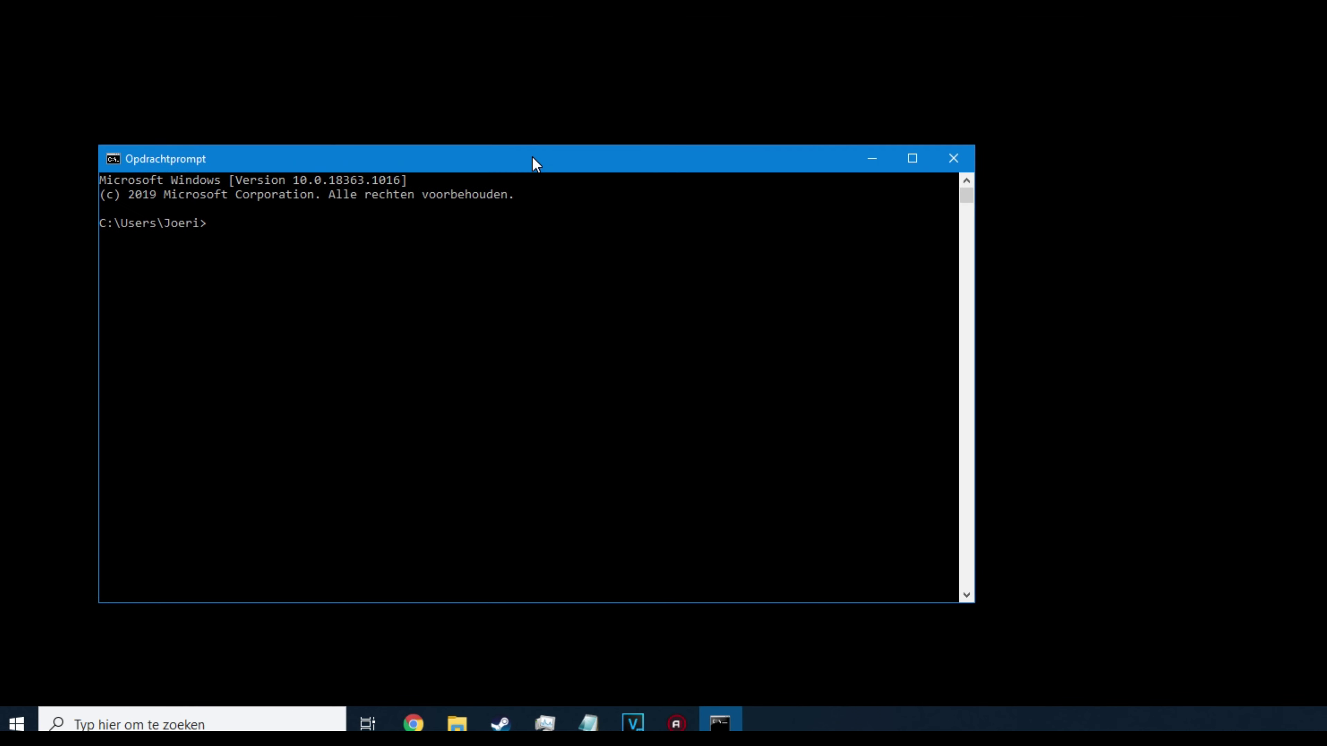
Step: Run shutdown -s -t 9200 at the command prompt
type("shutdown -s -")
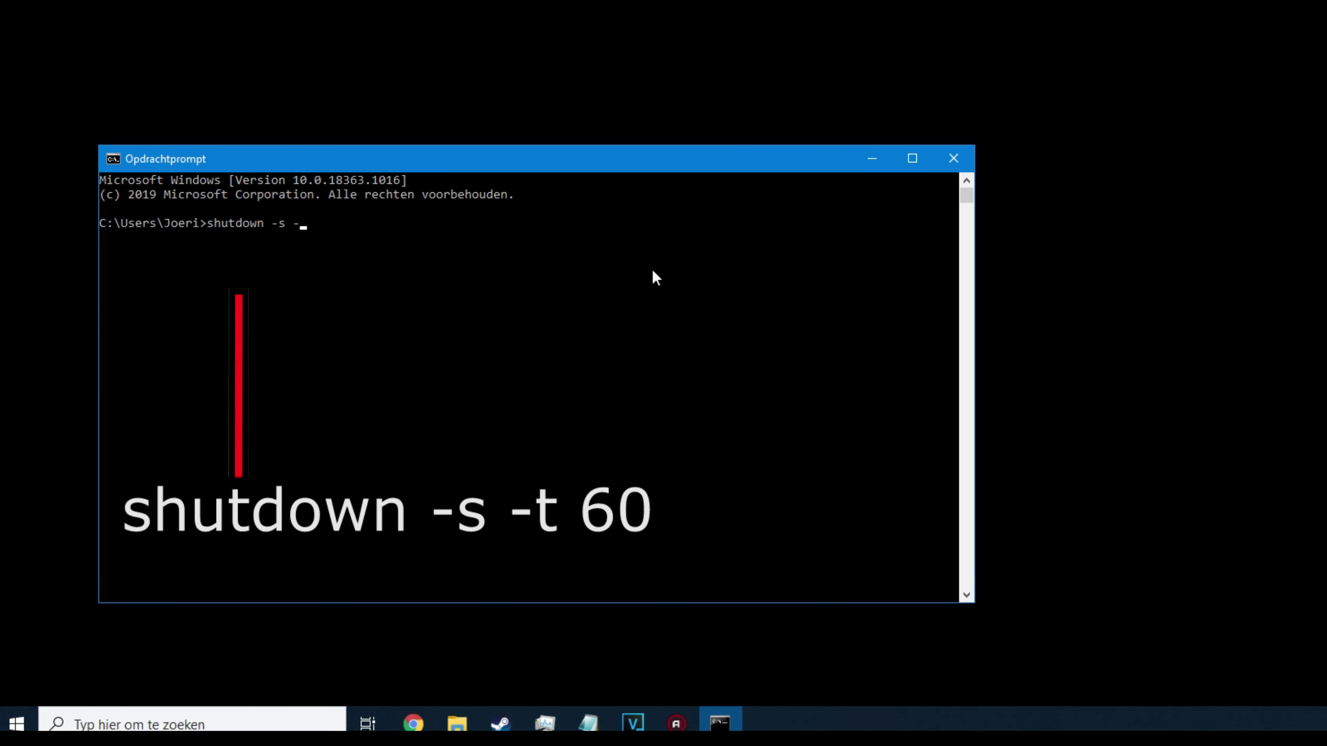
type("t 9200")
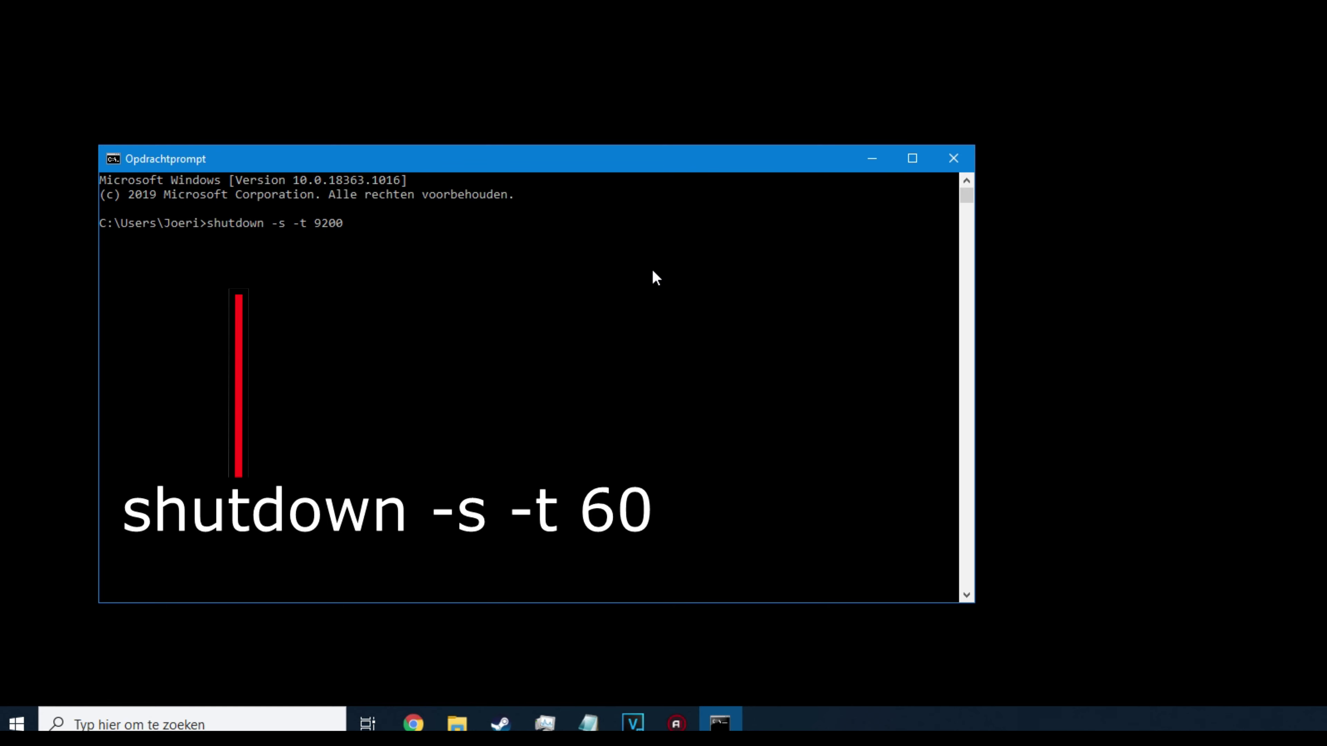
key("Escape")
type("shutdown -s -t 9200")
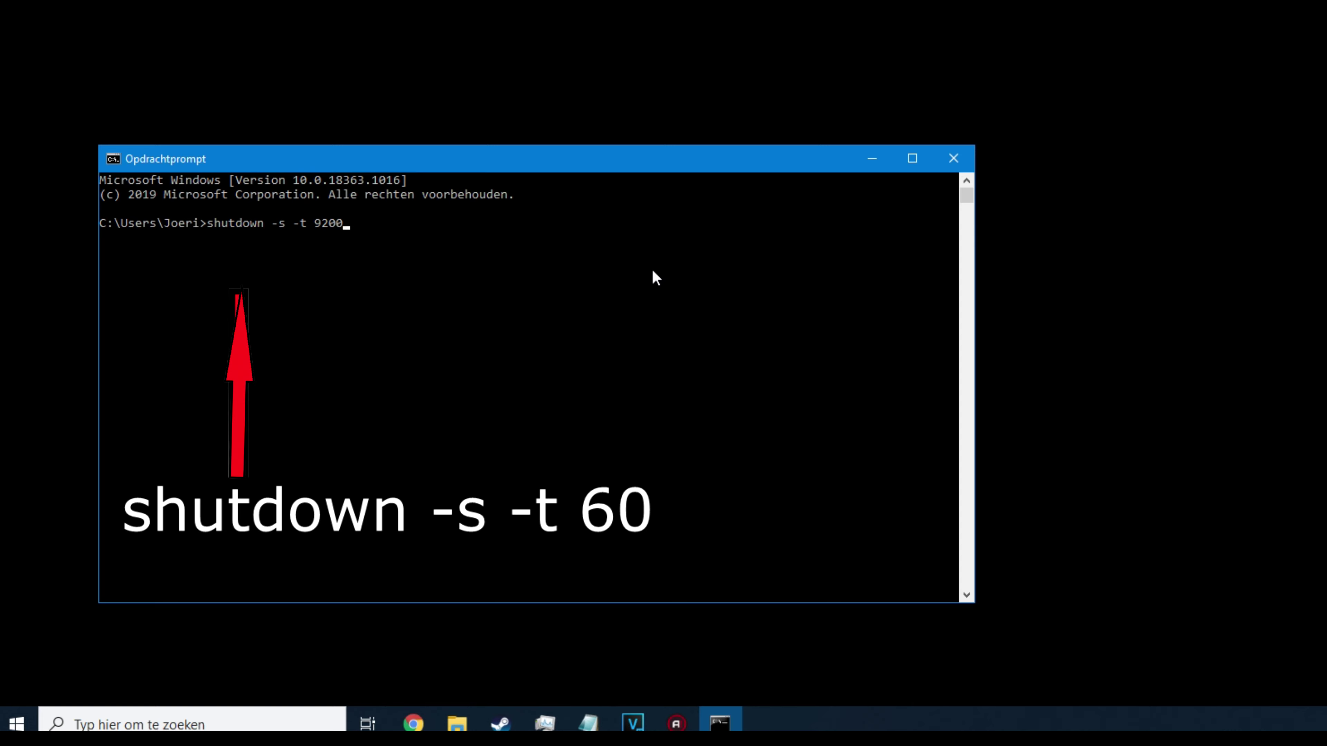
key("Return")
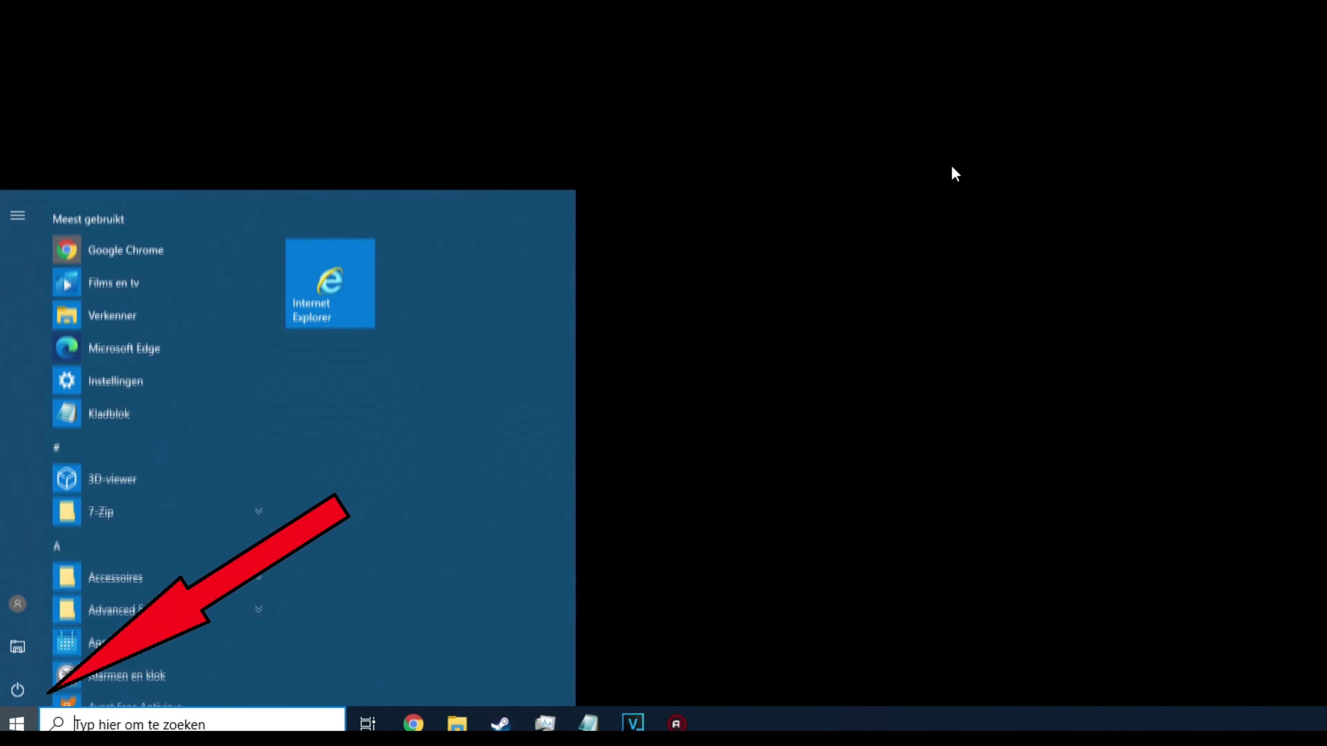
Step: Open Command Prompt via cmd, run shutdown -a, and close the window
type("cmd")
key("Return")
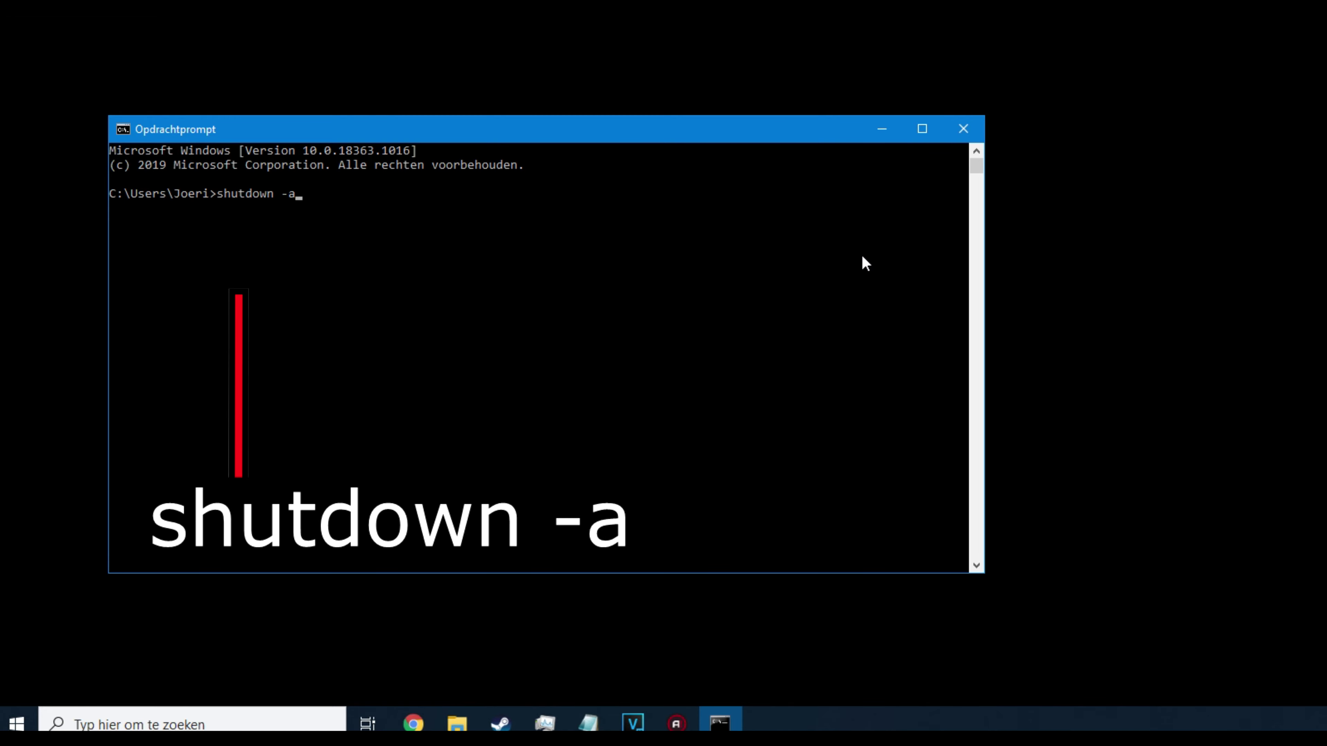
key("Return")
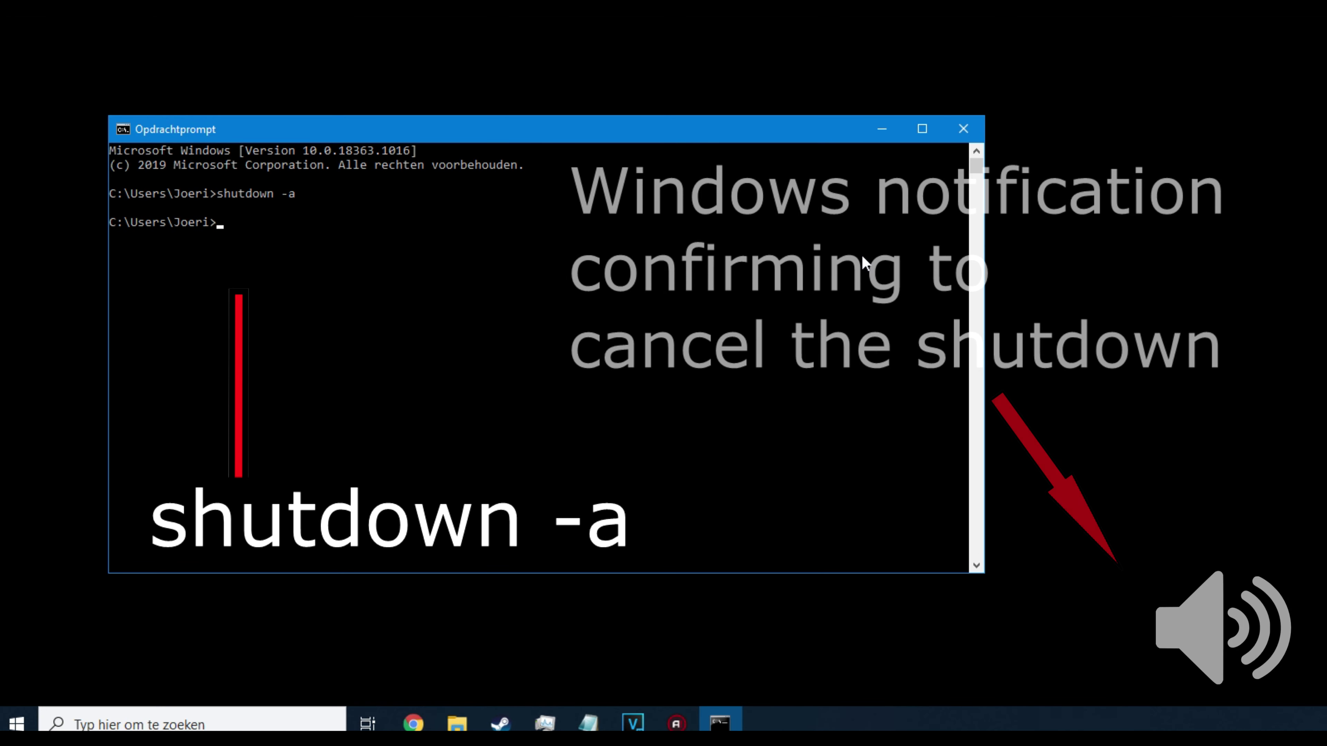
left_click(969, 128)
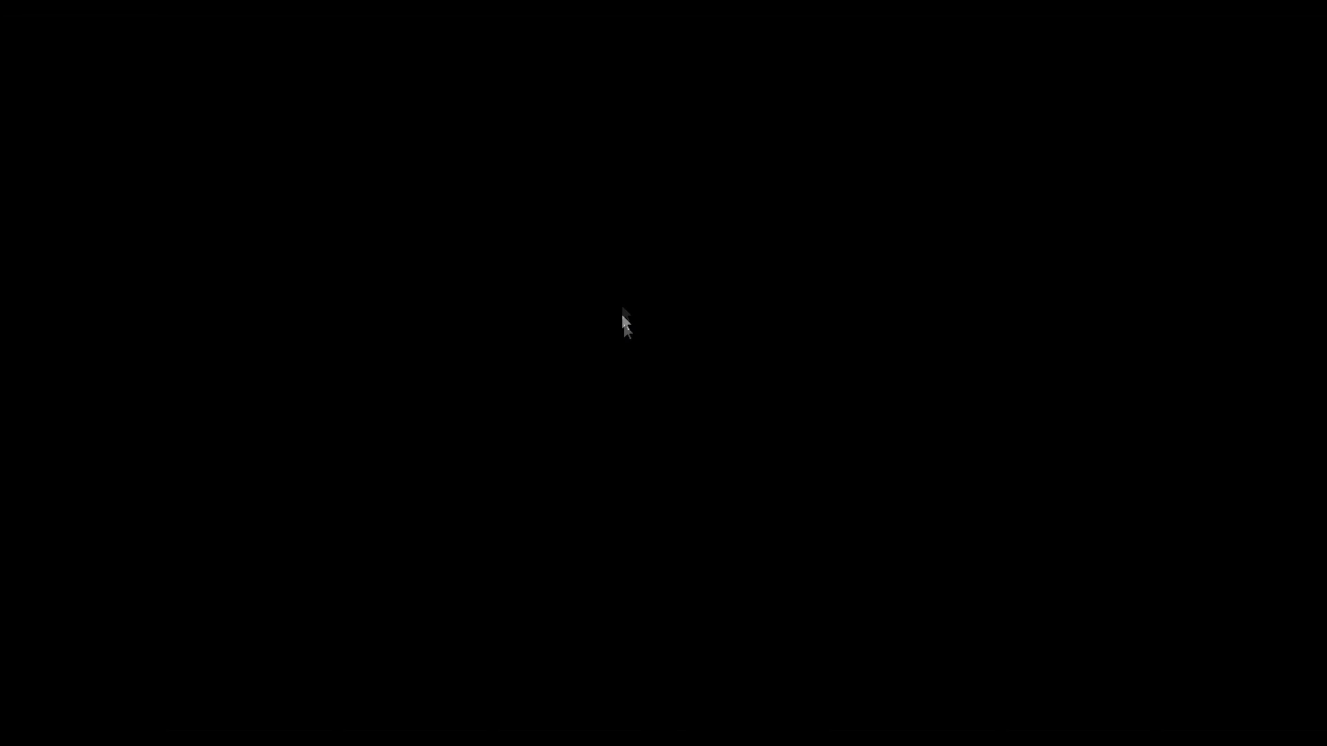
Step: Create a desktop shortcut named shutdown.exe with target shutdown -s -t 9200
right_click(617, 288)
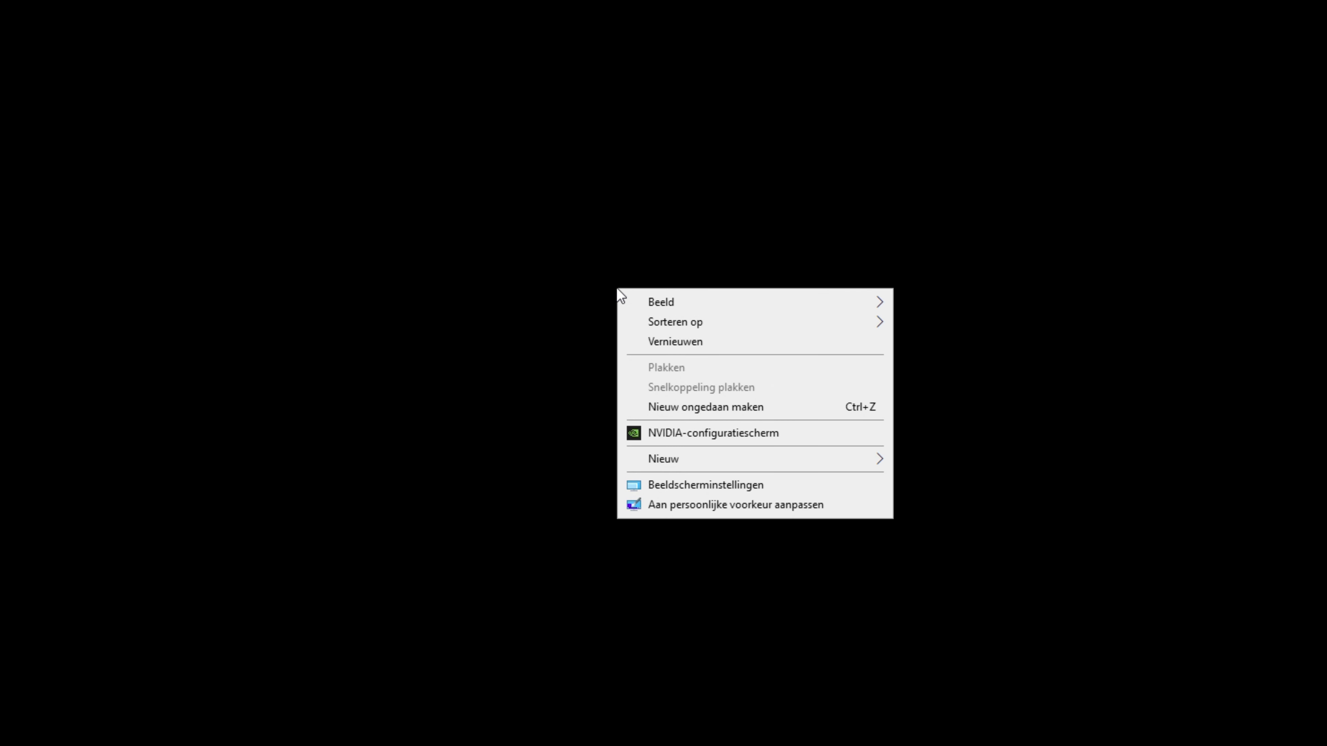
mouse_move(737, 457)
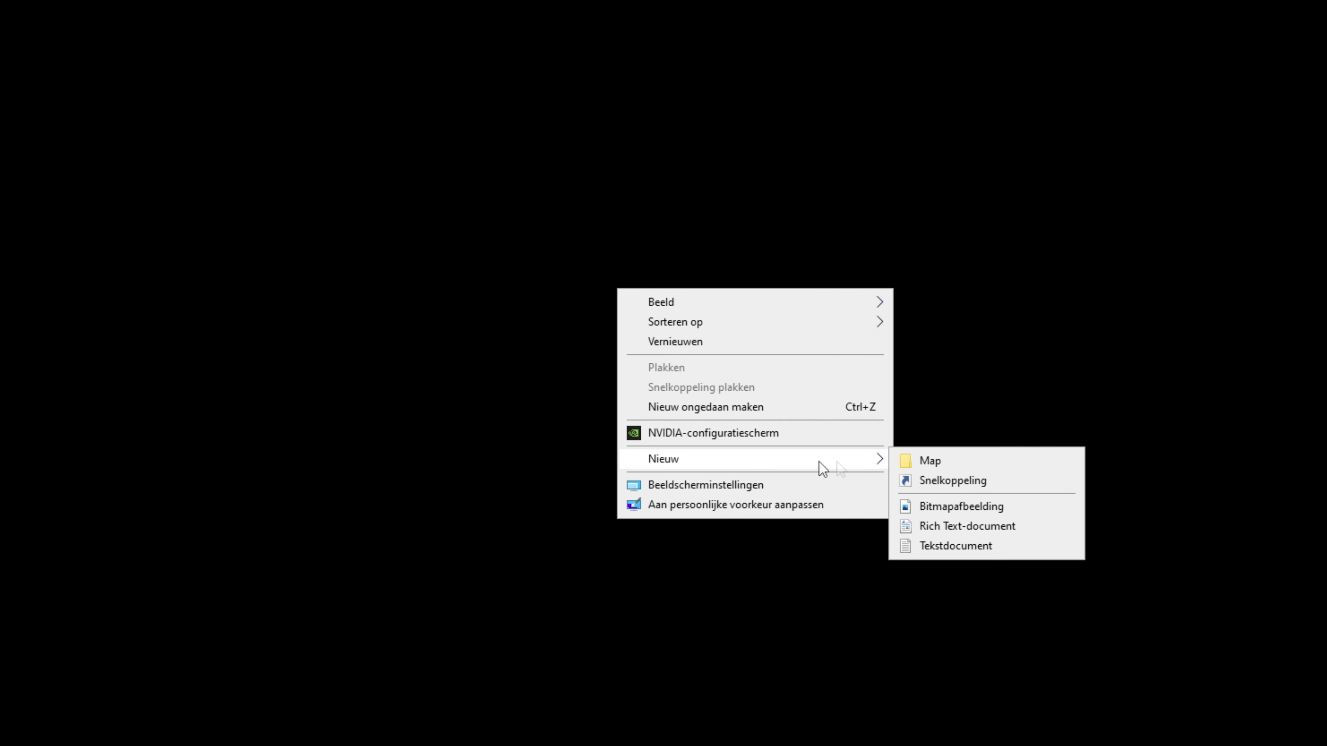
left_click(966, 483)
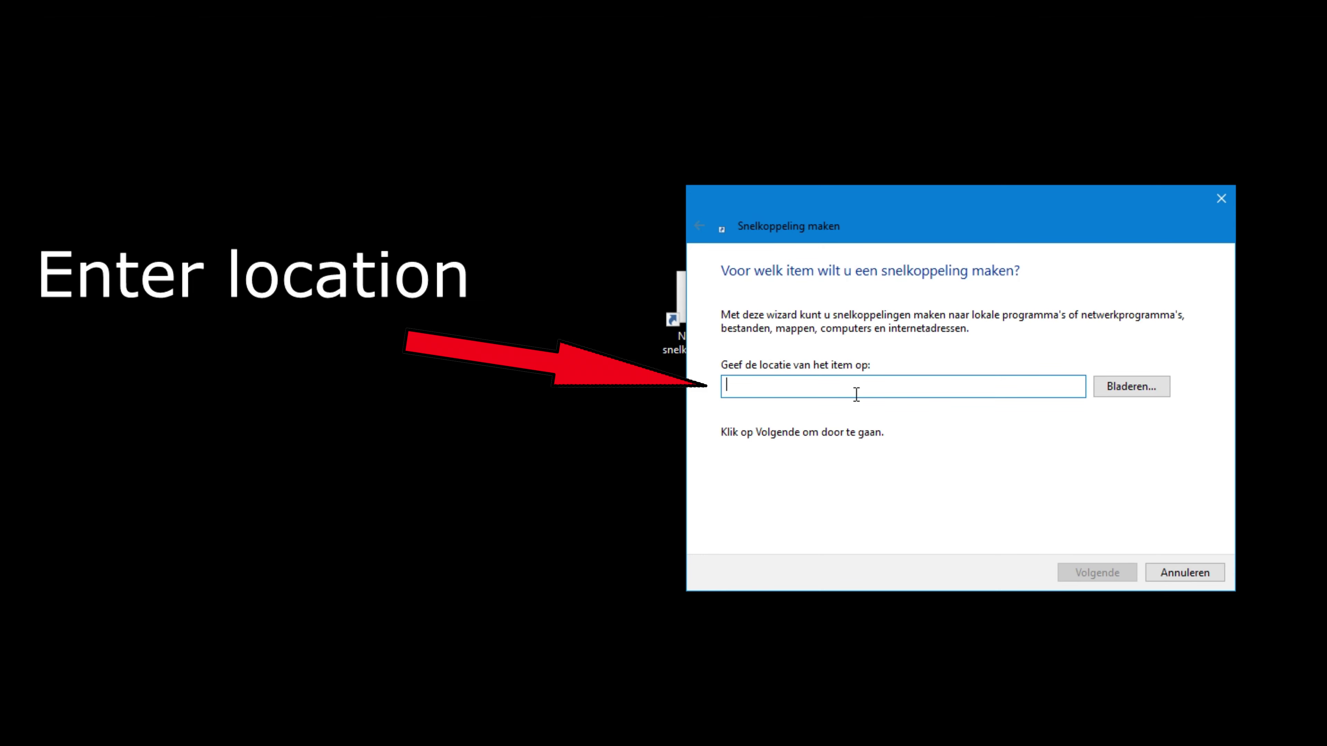
type("sh")
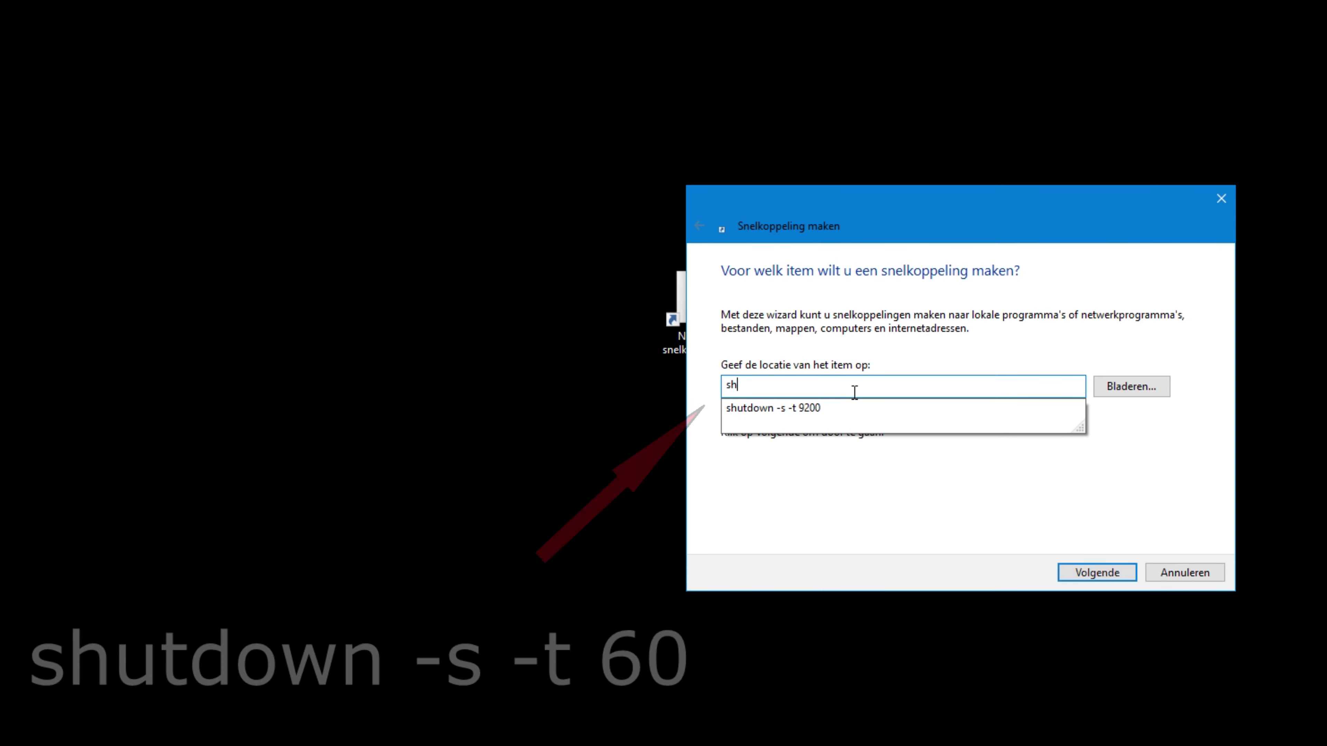
type("ut")
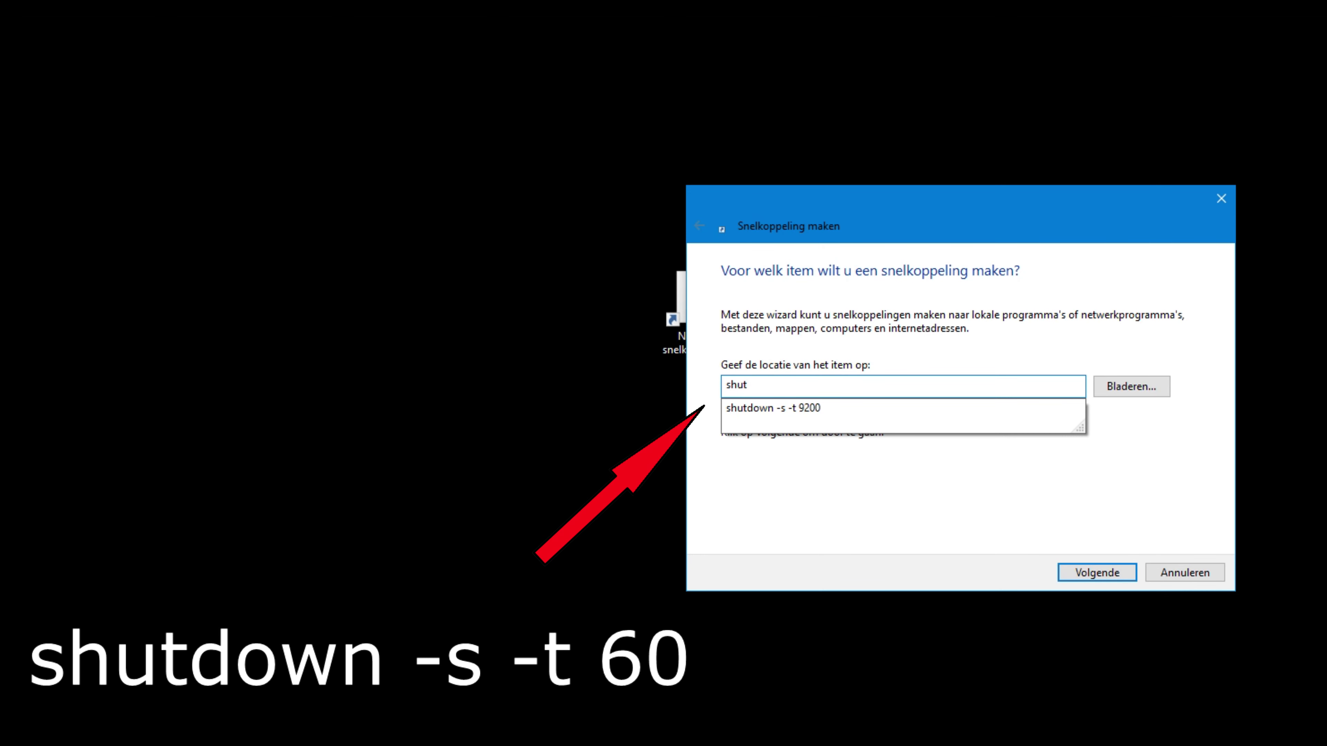
left_click(924, 407)
left_click(842, 389)
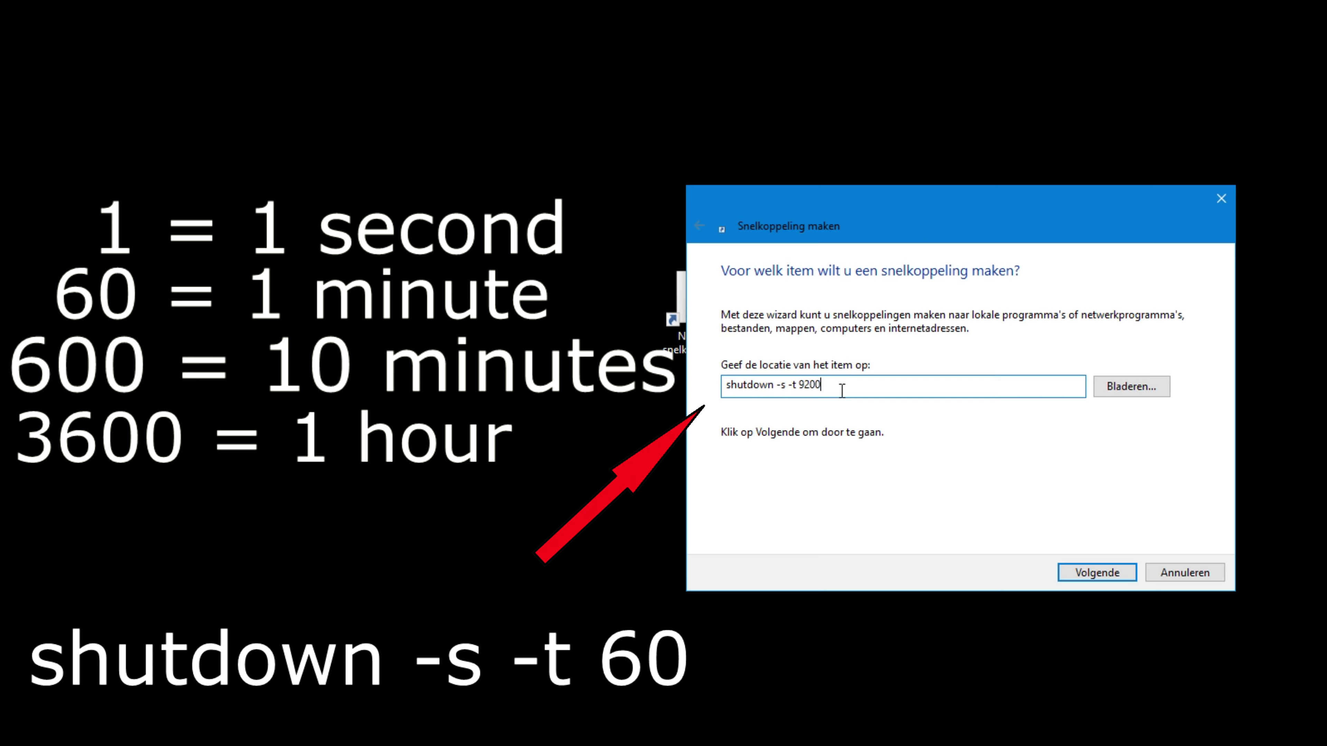
left_click(1096, 573)
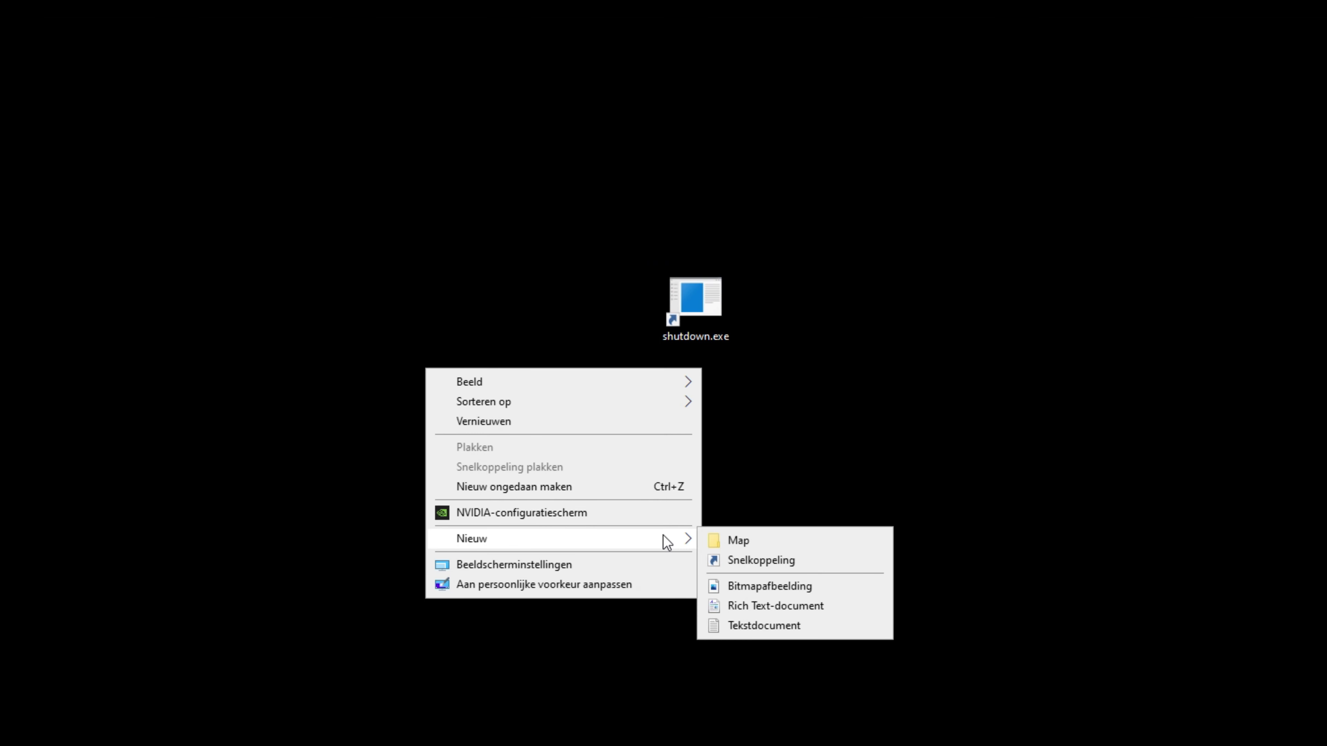
Step: Create a 'cancel shutdown' desktop shortcut targeting shutdown -a, then run it
left_click(750, 555)
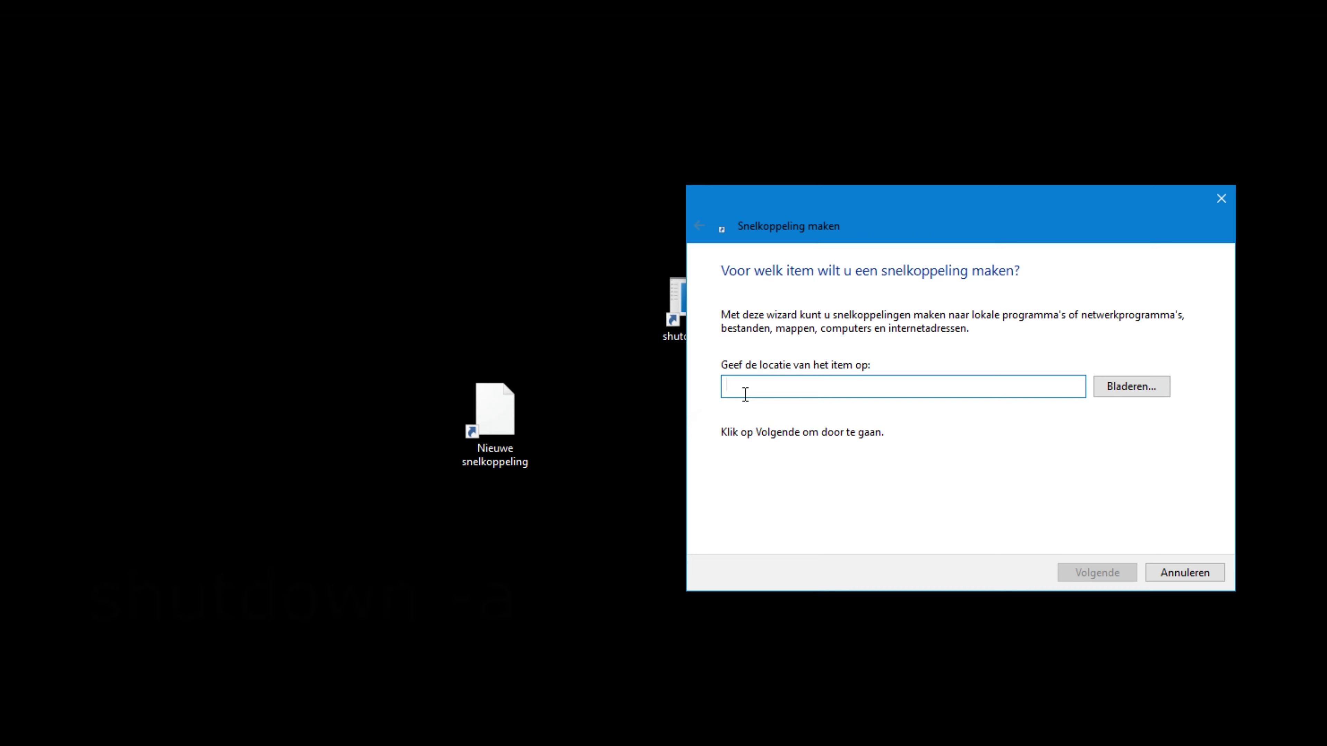
type("shutdown -")
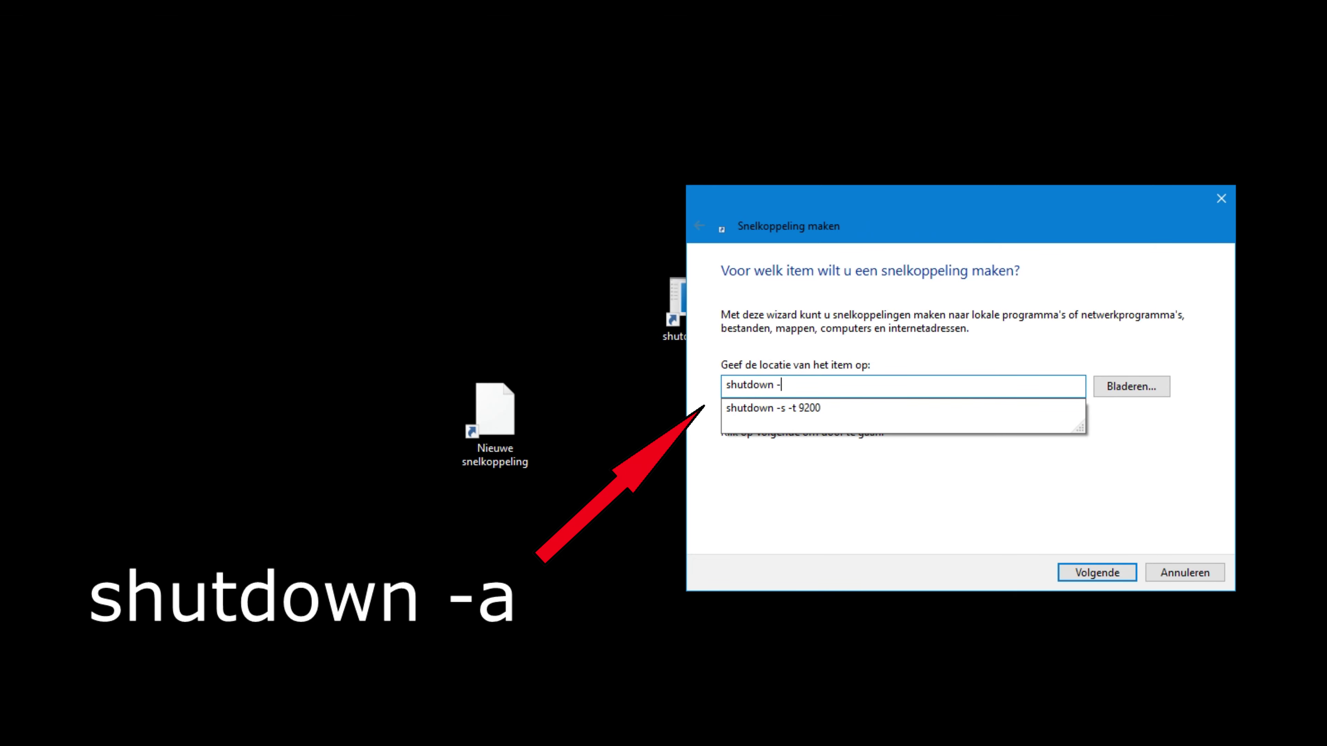
type("a")
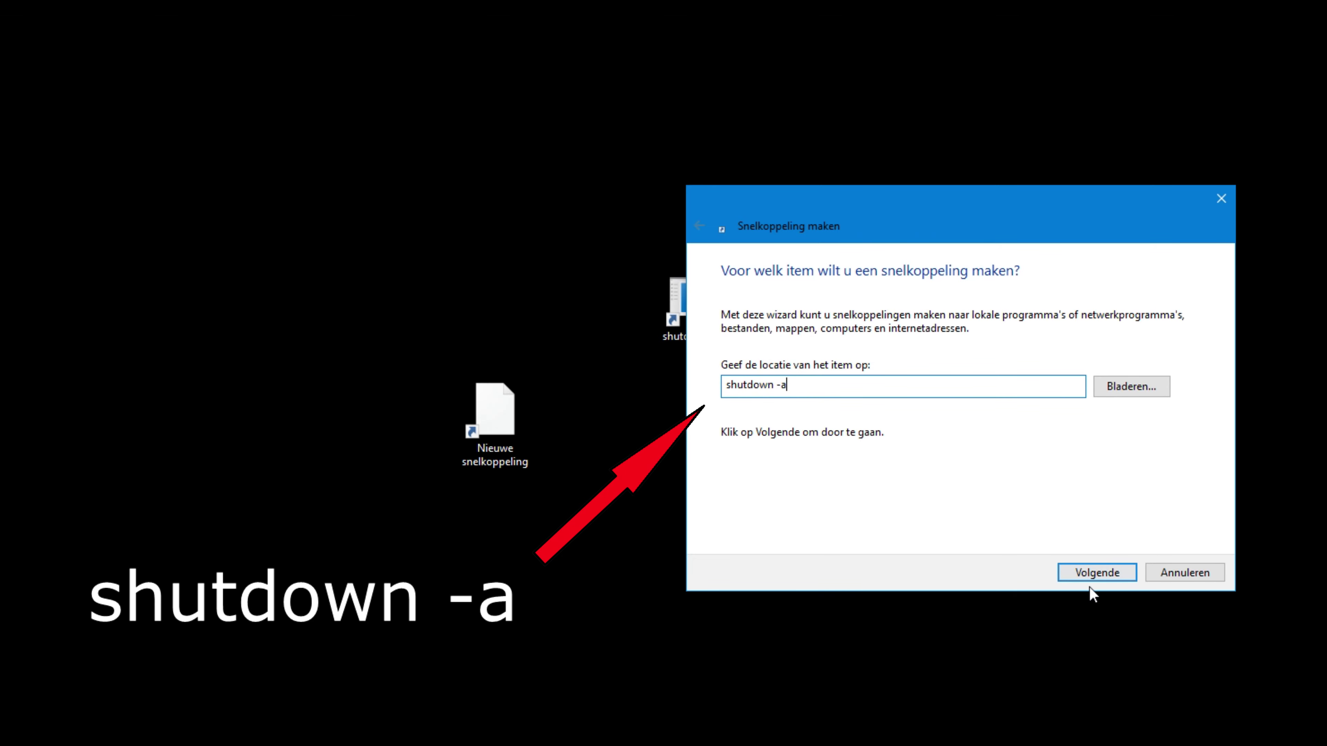
left_click(1092, 575)
type("cancel shutdown.exe.")
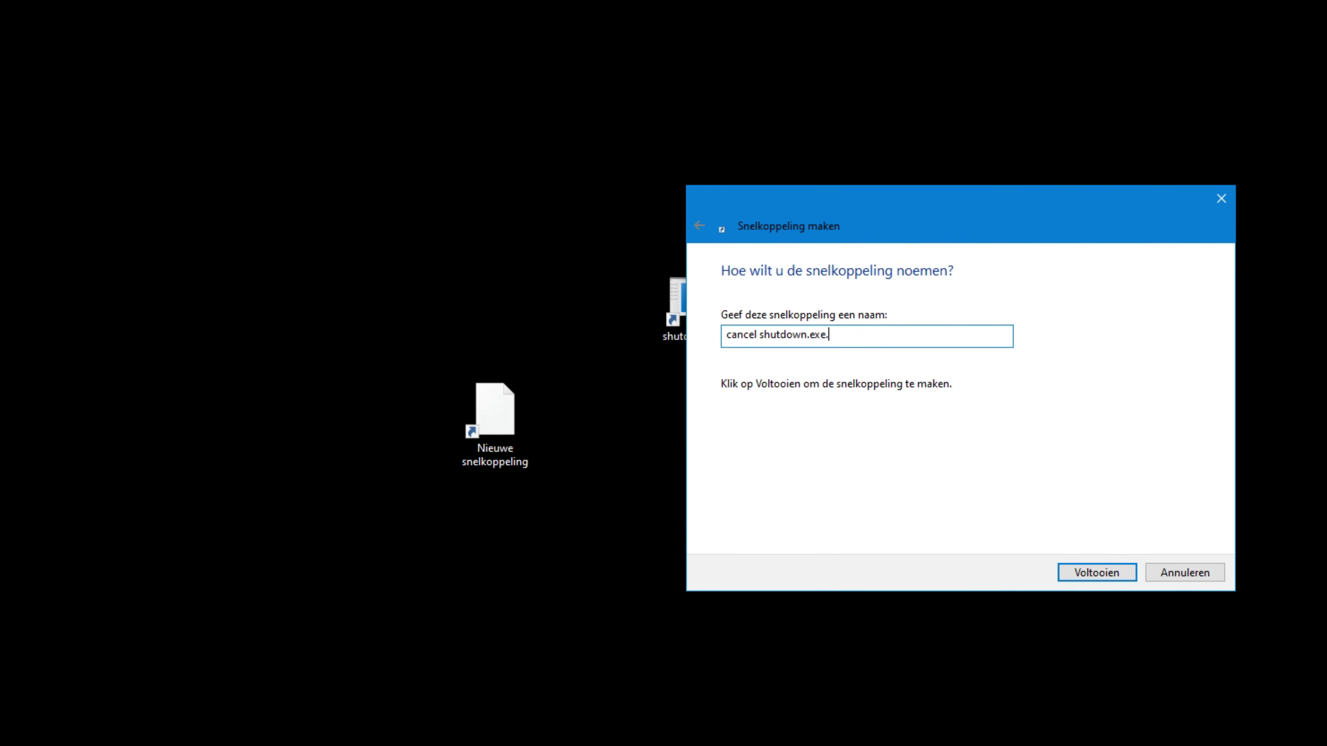
key("Return")
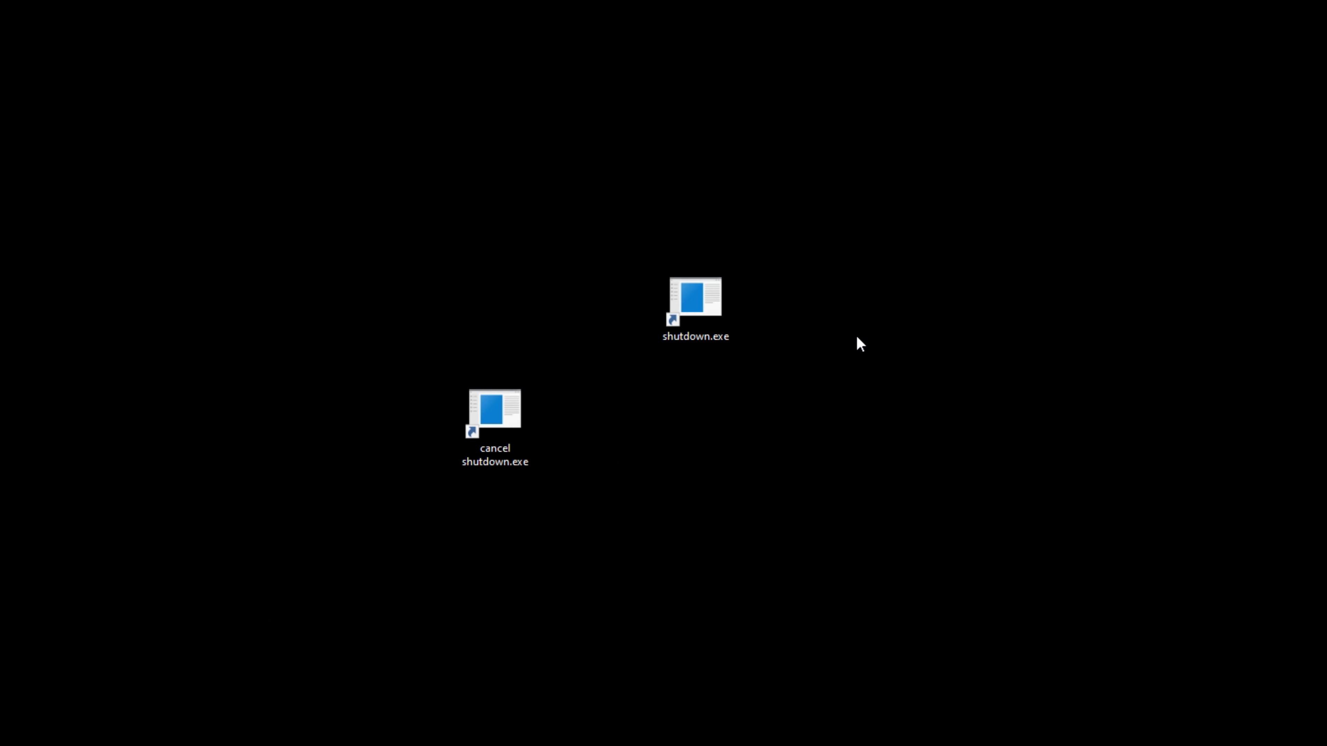
double_click(504, 432)
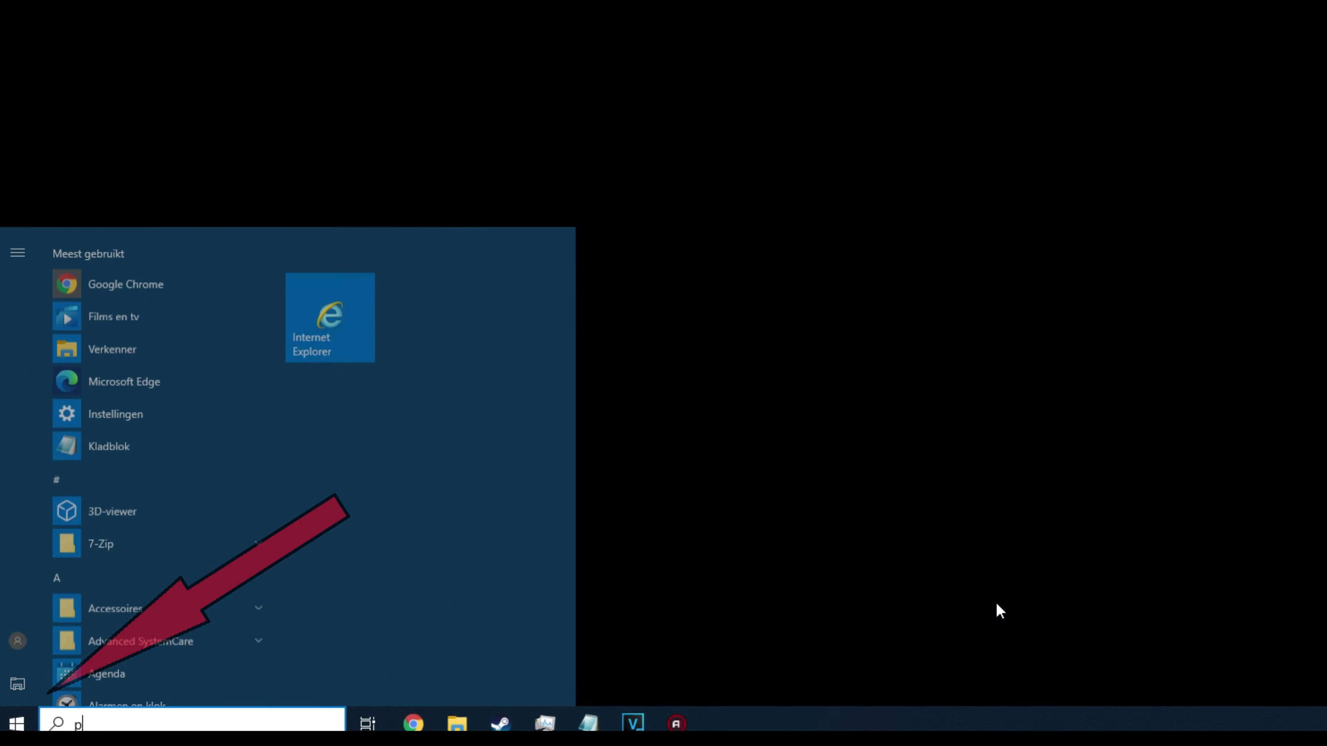
Step: Search the Start menu for 'planner' to find Task Scheduler
type("ne")
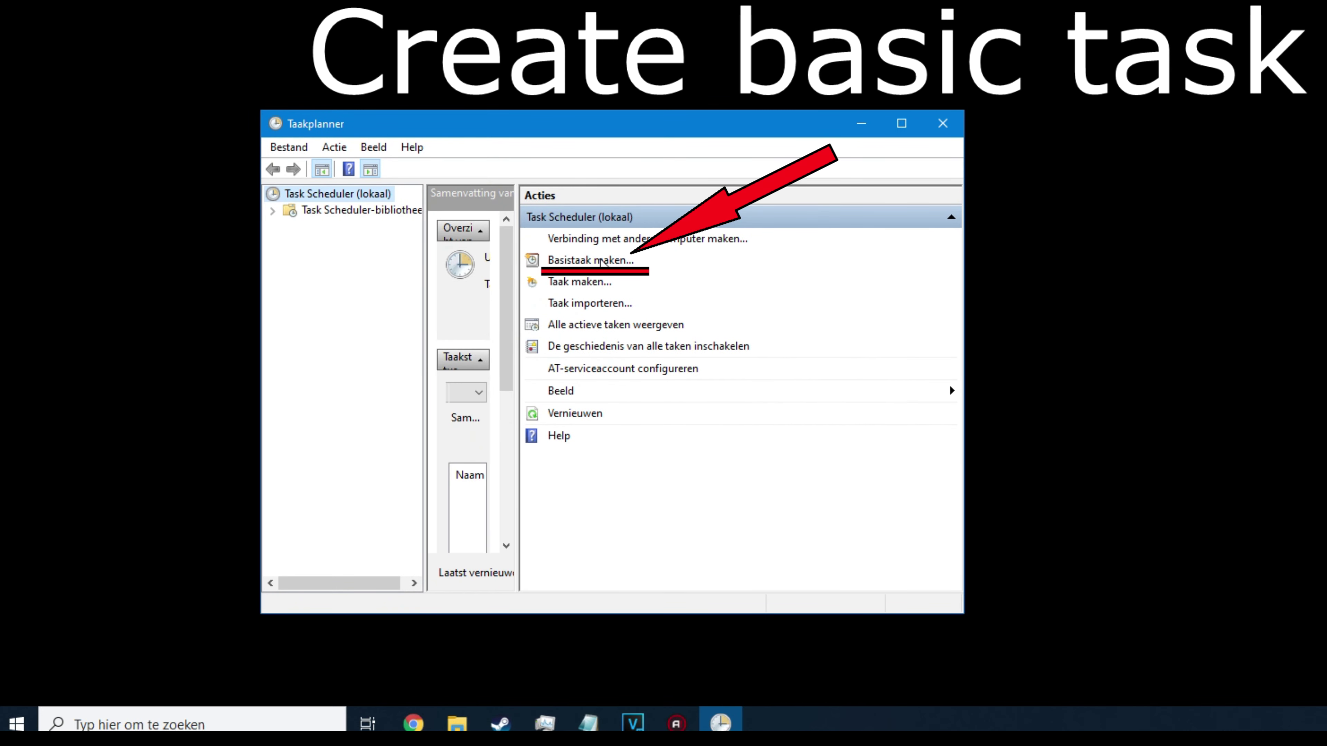
Step: Start a basic task named shutdown, described every day, with a Daily trigger
left_click(601, 261)
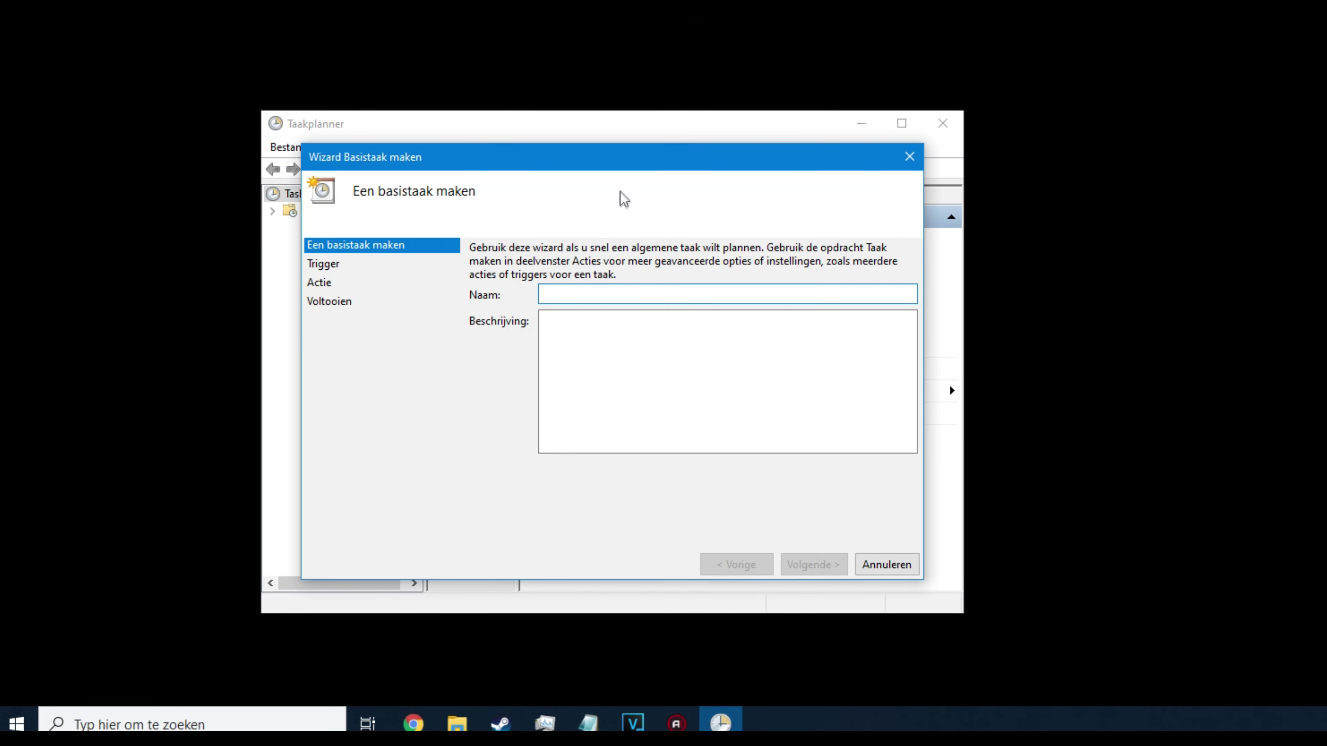
left_click_drag(564, 158, 914, 179)
type("shutdown")
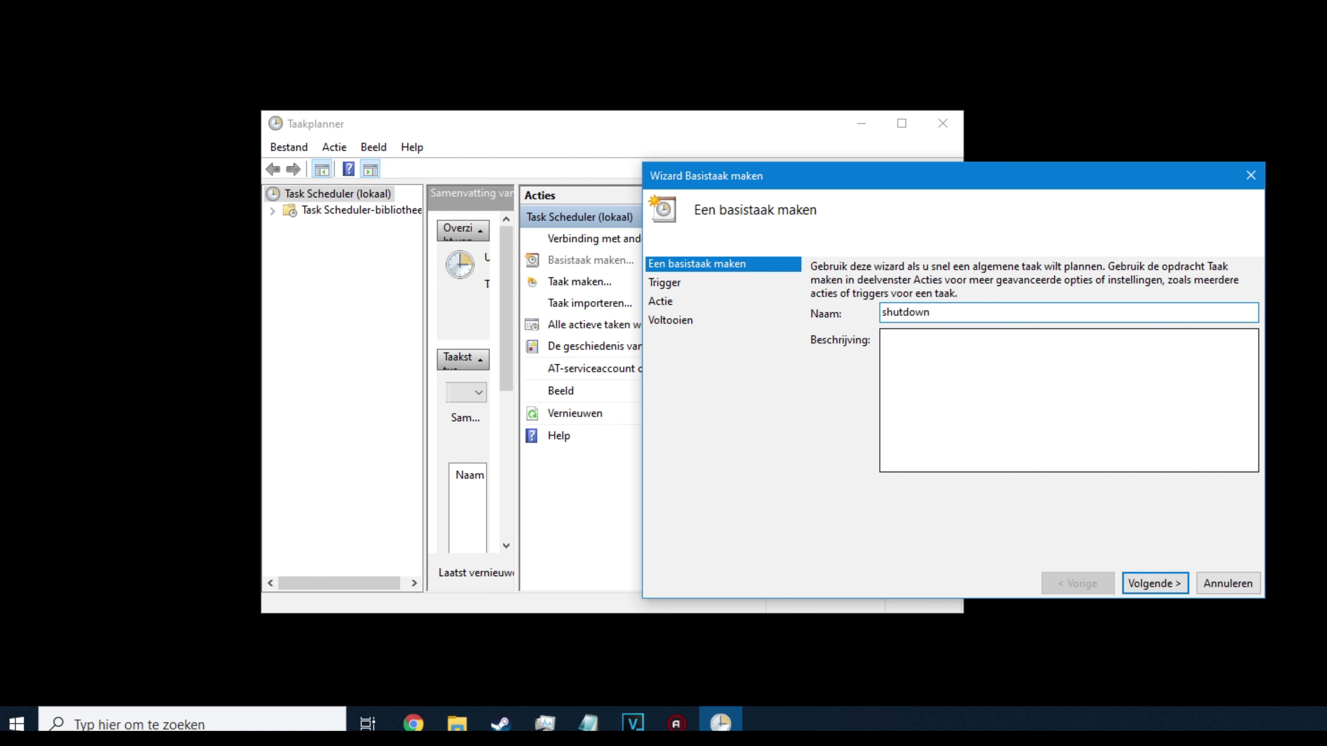
left_click(885, 339)
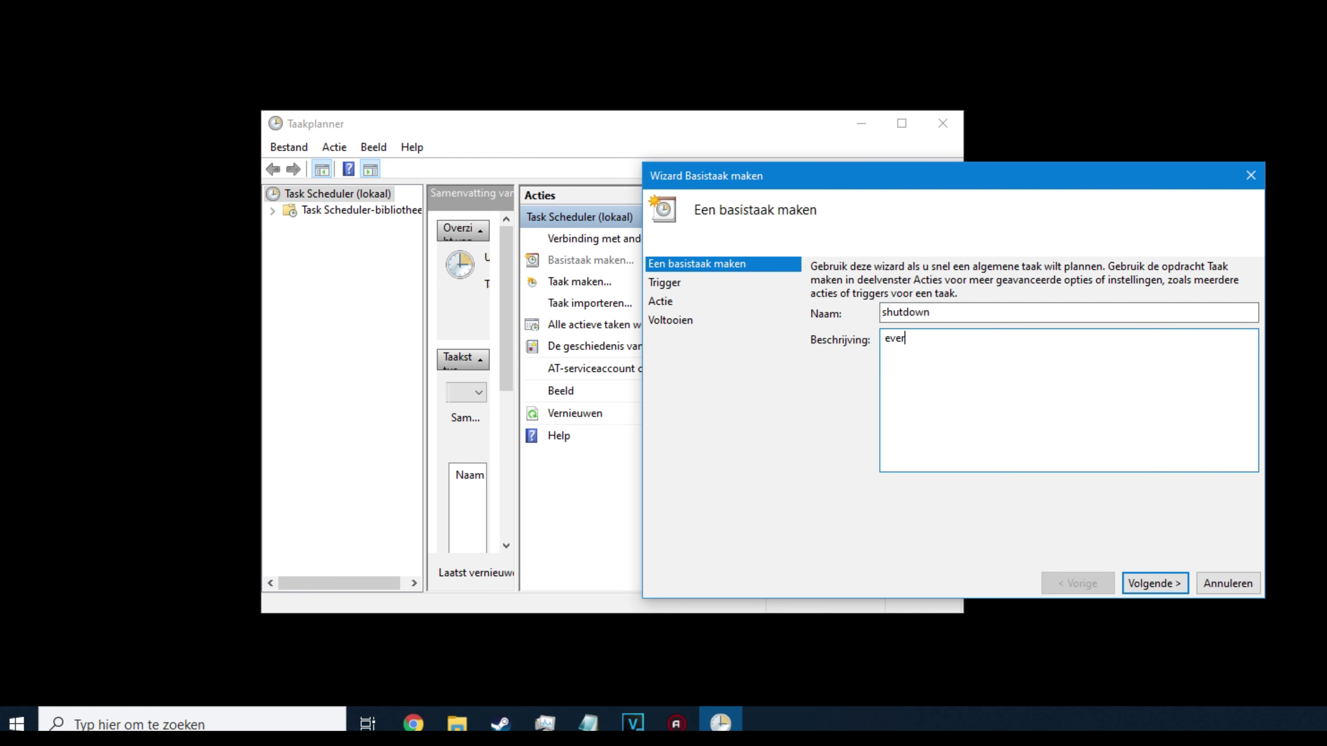
left_click(1143, 585)
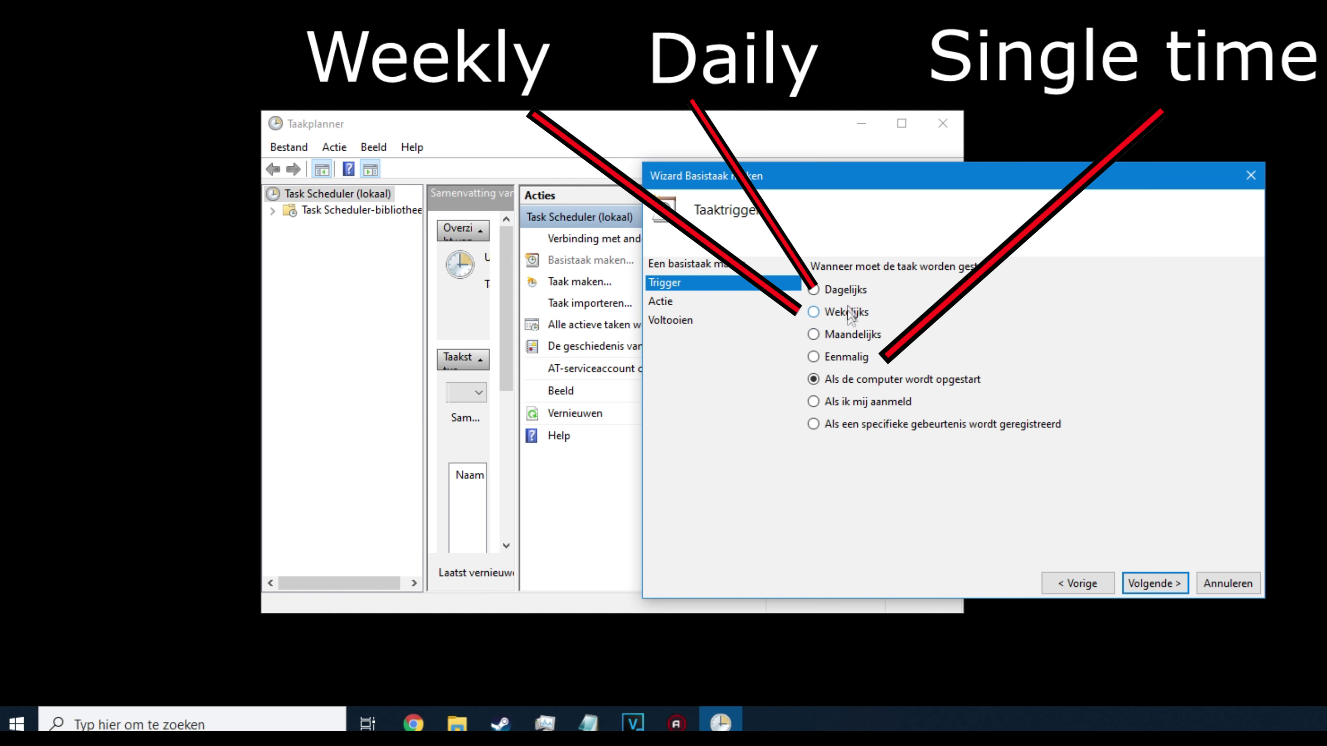
left_click(854, 292)
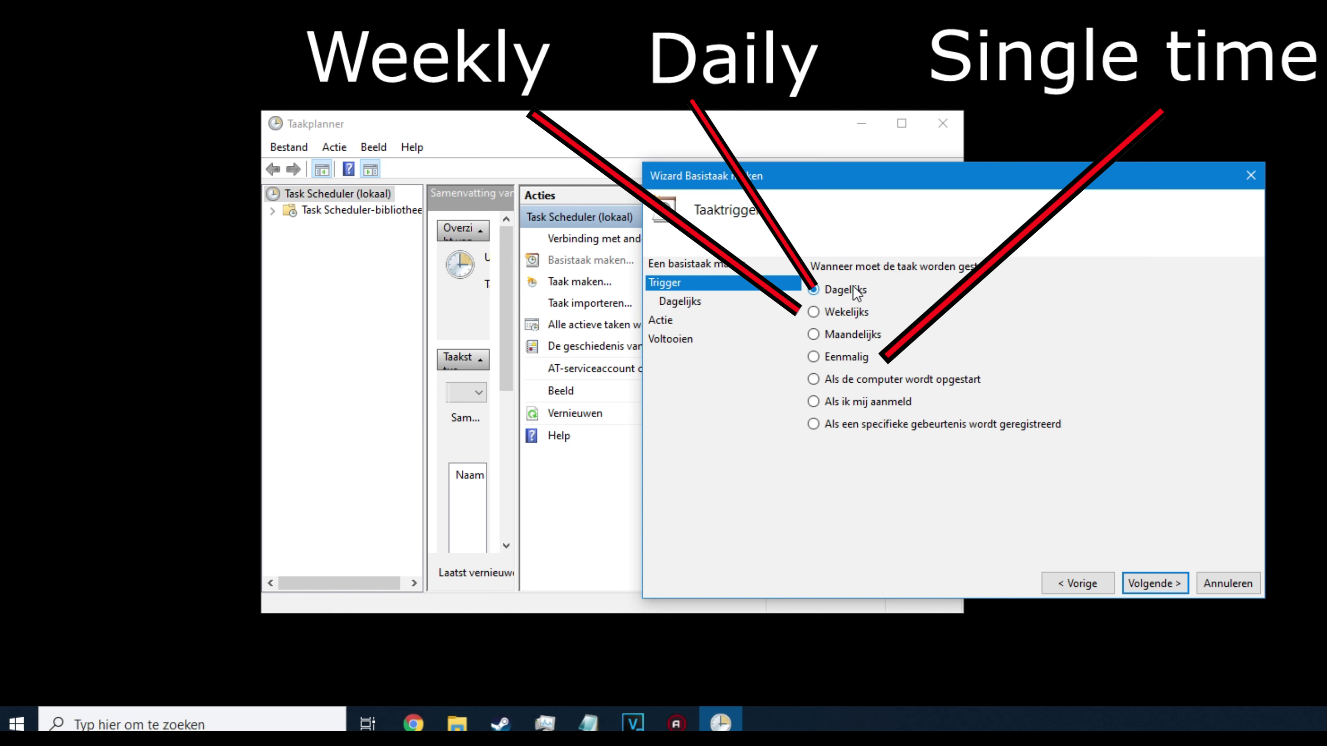
left_click(1152, 581)
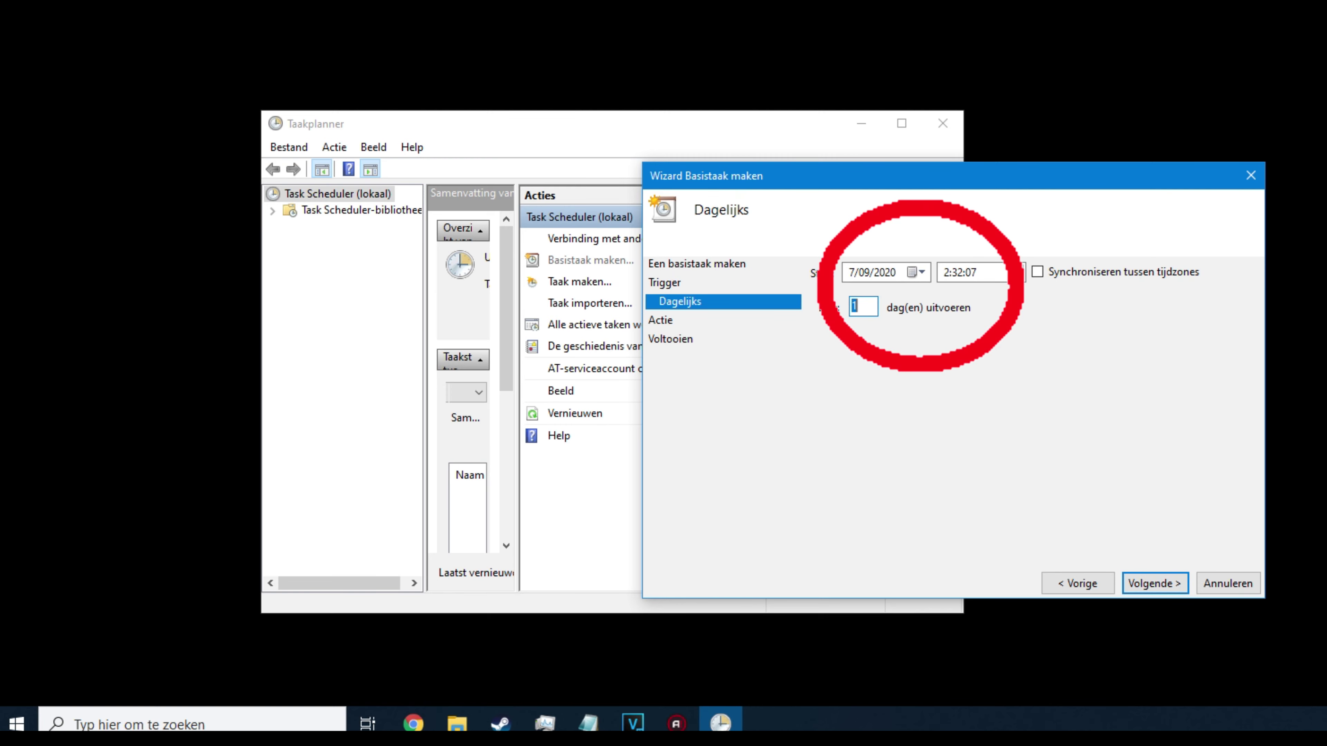
Step: Set the daily start time to 4:32 and pick C:\Windows\System32\shutdown.exe as the program
left_click(946, 273)
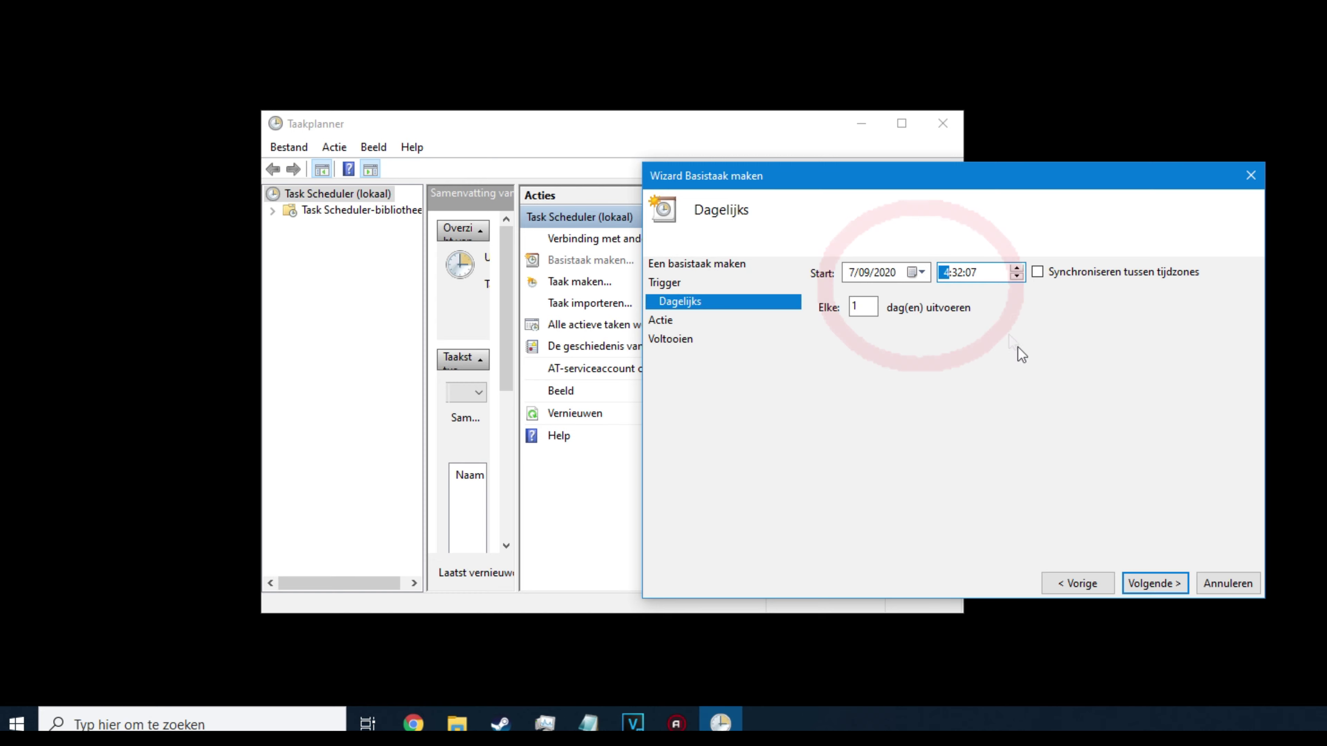
left_click(1171, 587)
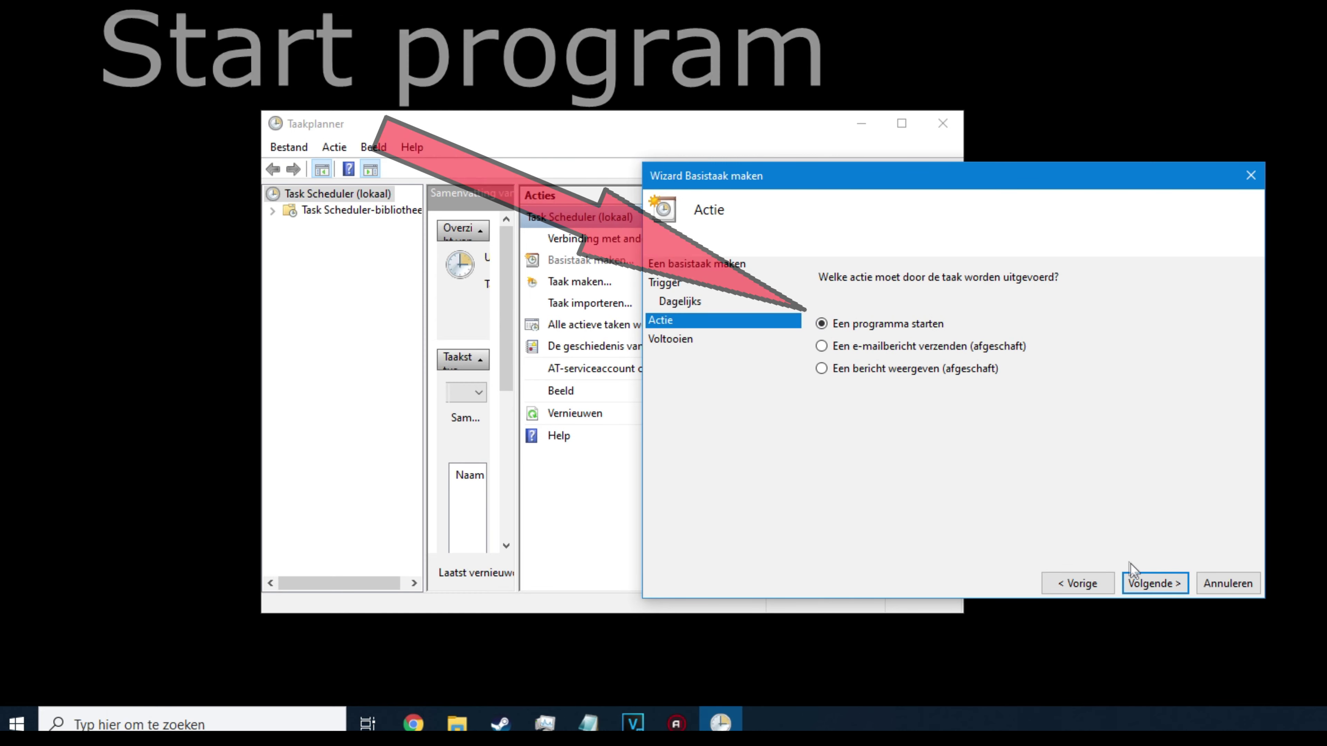
left_click(1152, 580)
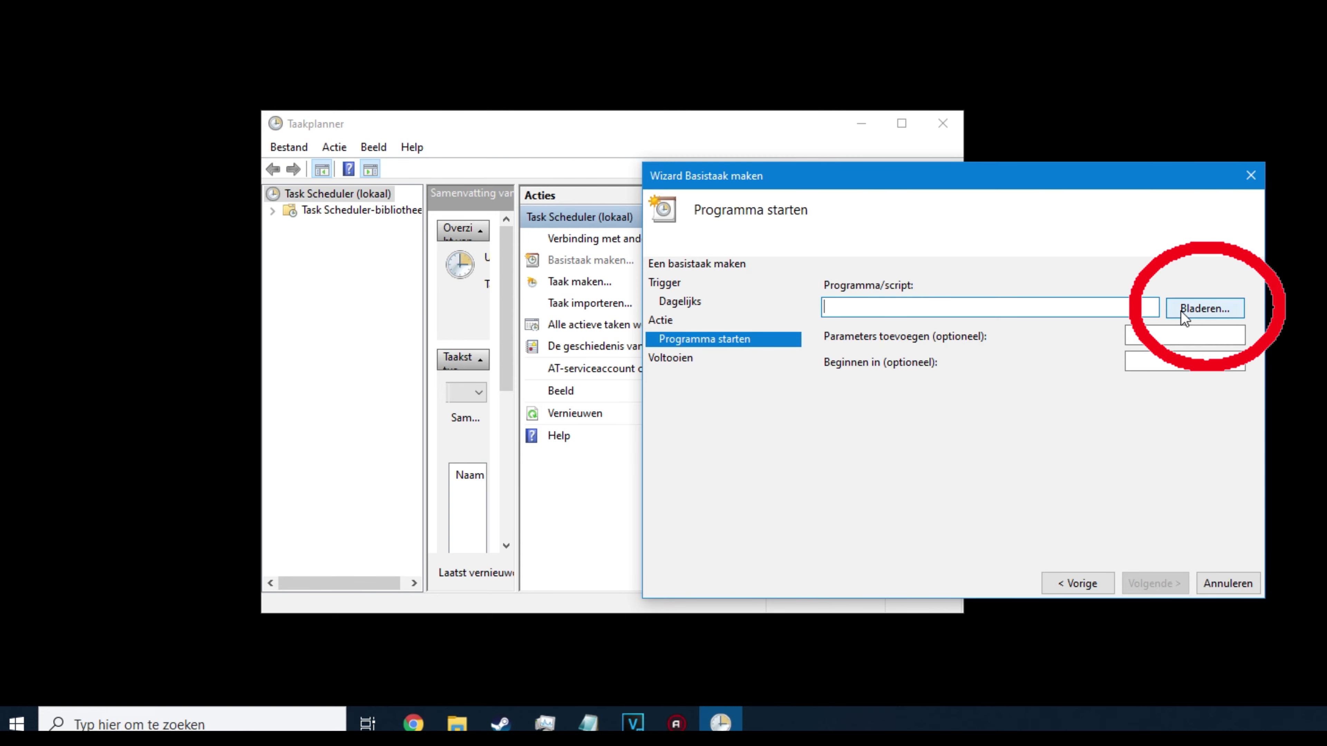
left_click(1203, 308)
left_click(547, 440)
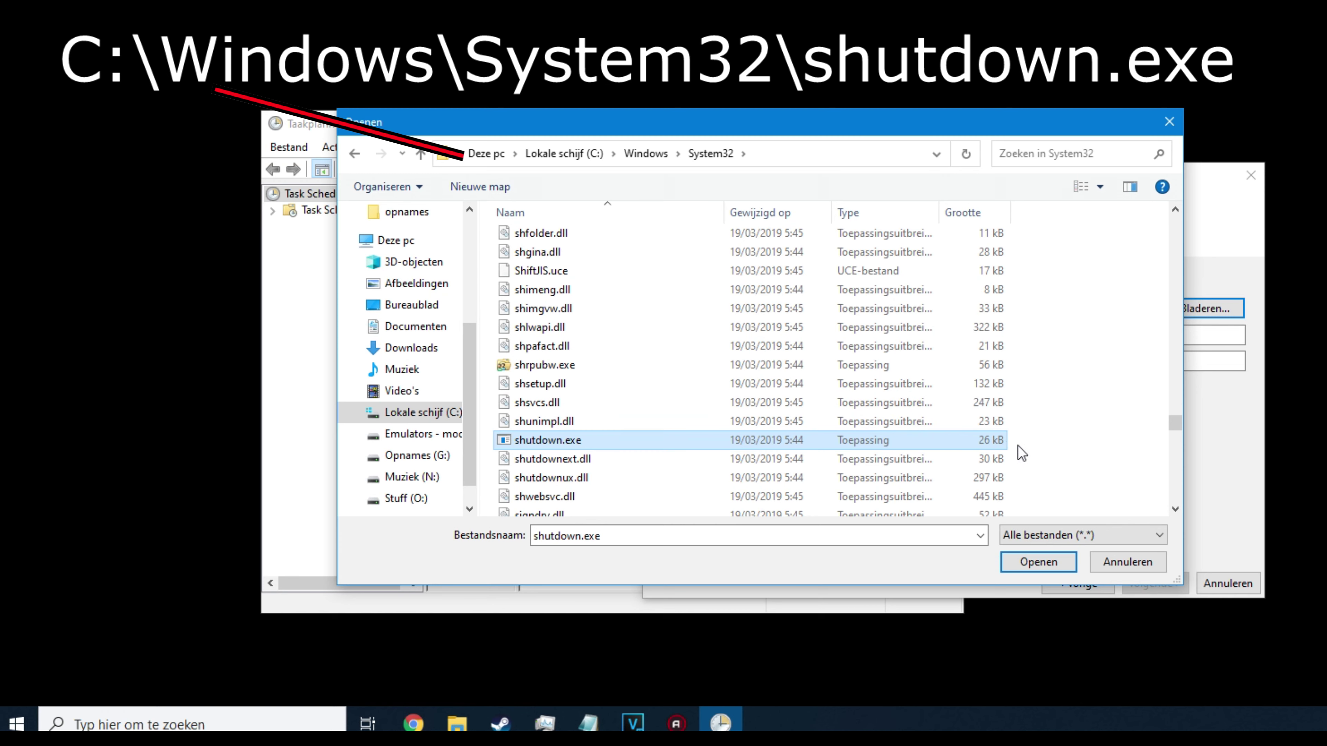
left_click(1032, 565)
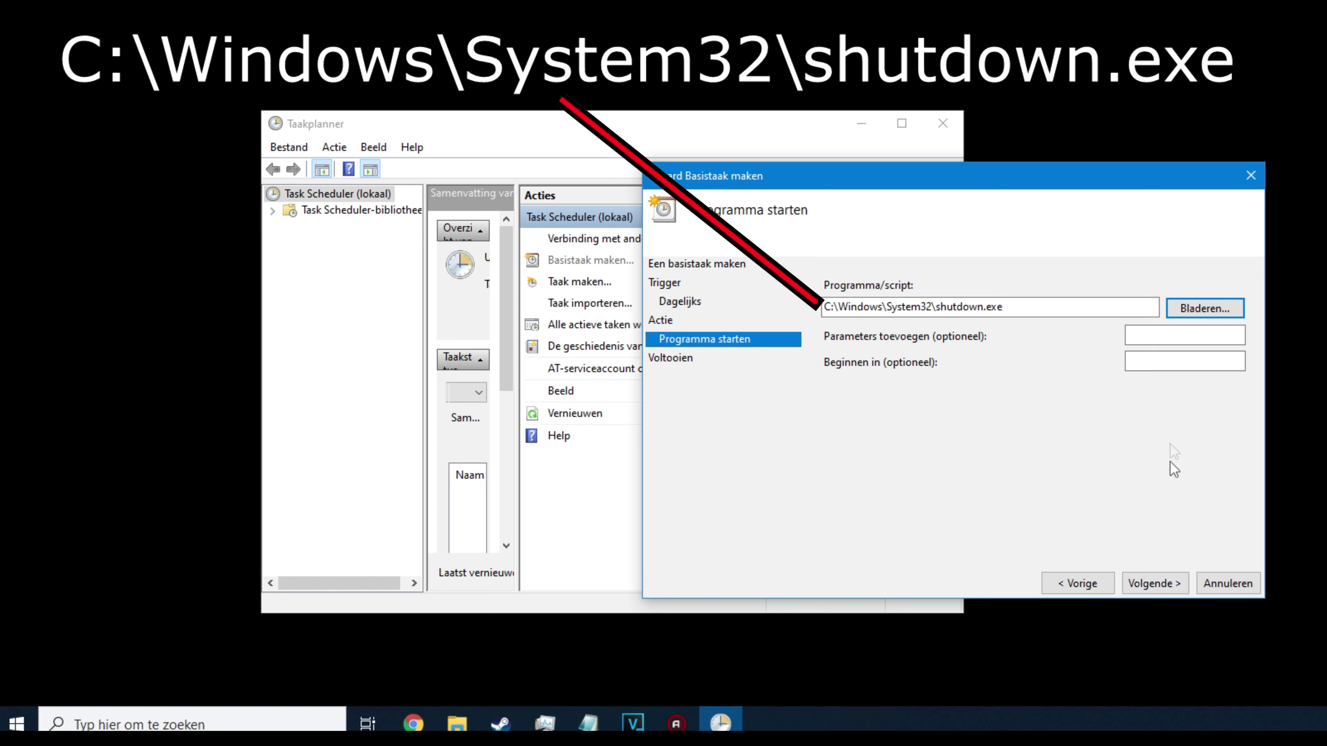
Step: Add the -s argument, review the summary, and finish the daily shutdown task
left_click(1204, 333)
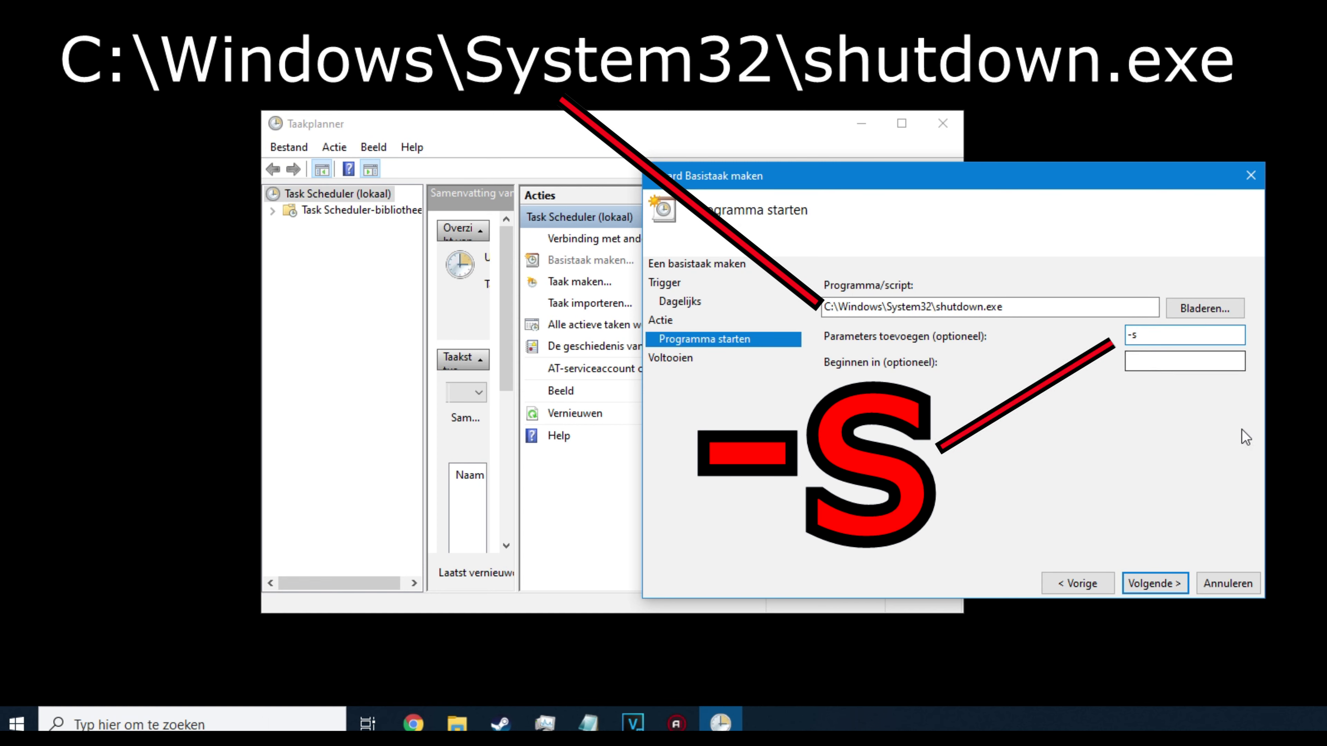
left_click(1151, 583)
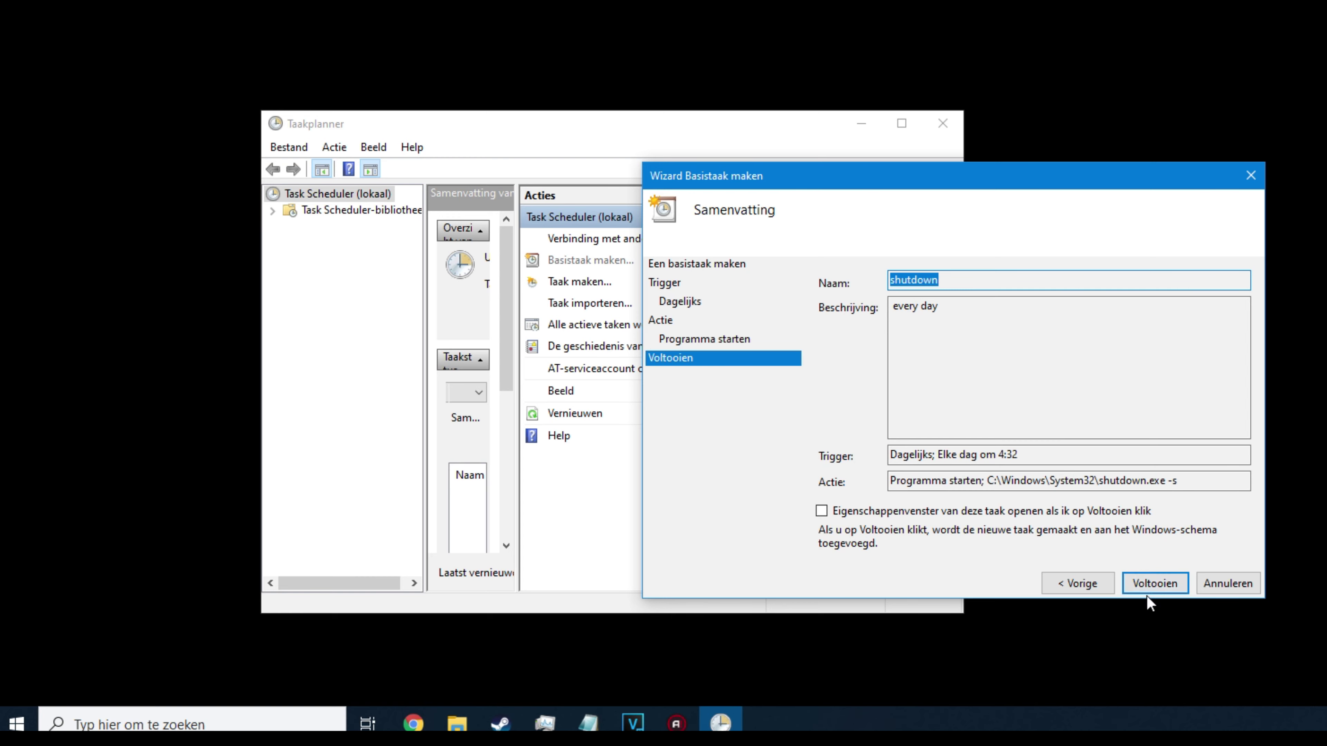
left_click(1158, 583)
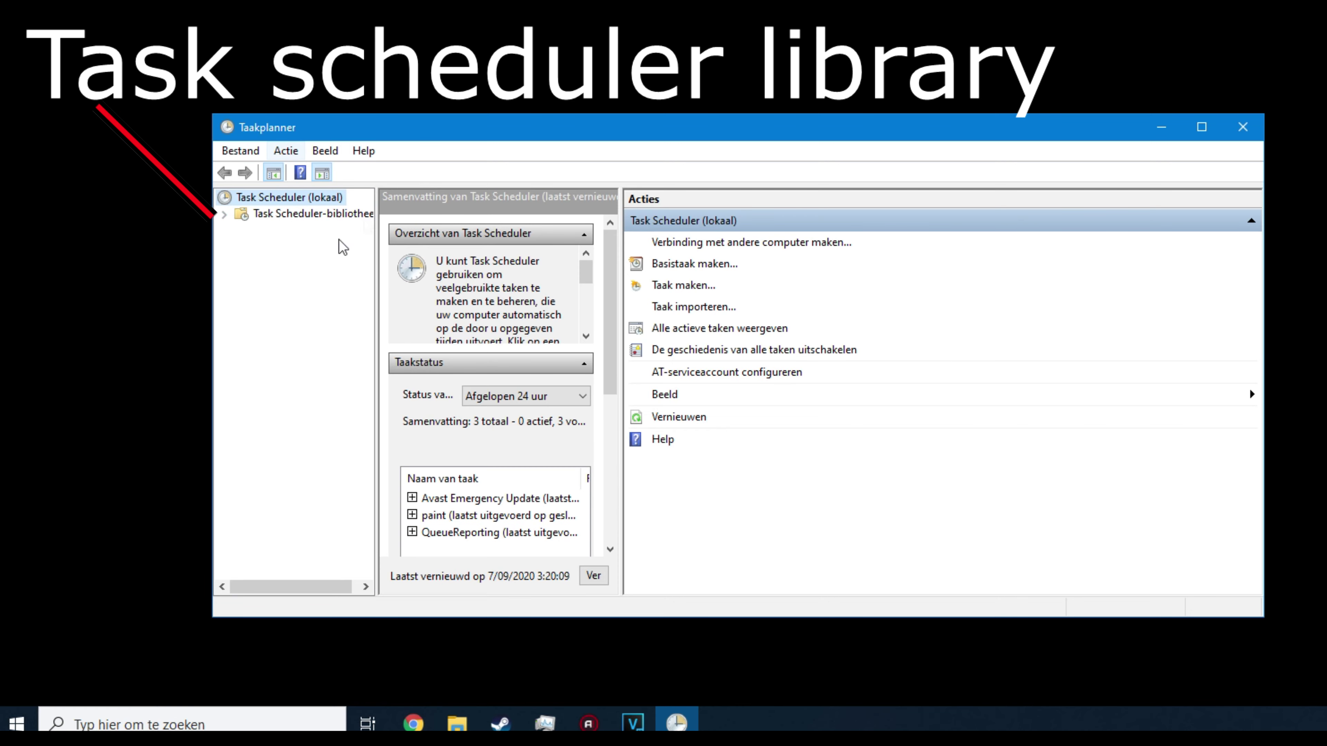
Step: Open the Task Scheduler library and scroll its task list to the shutdown task
left_click(295, 214)
left_click(295, 212)
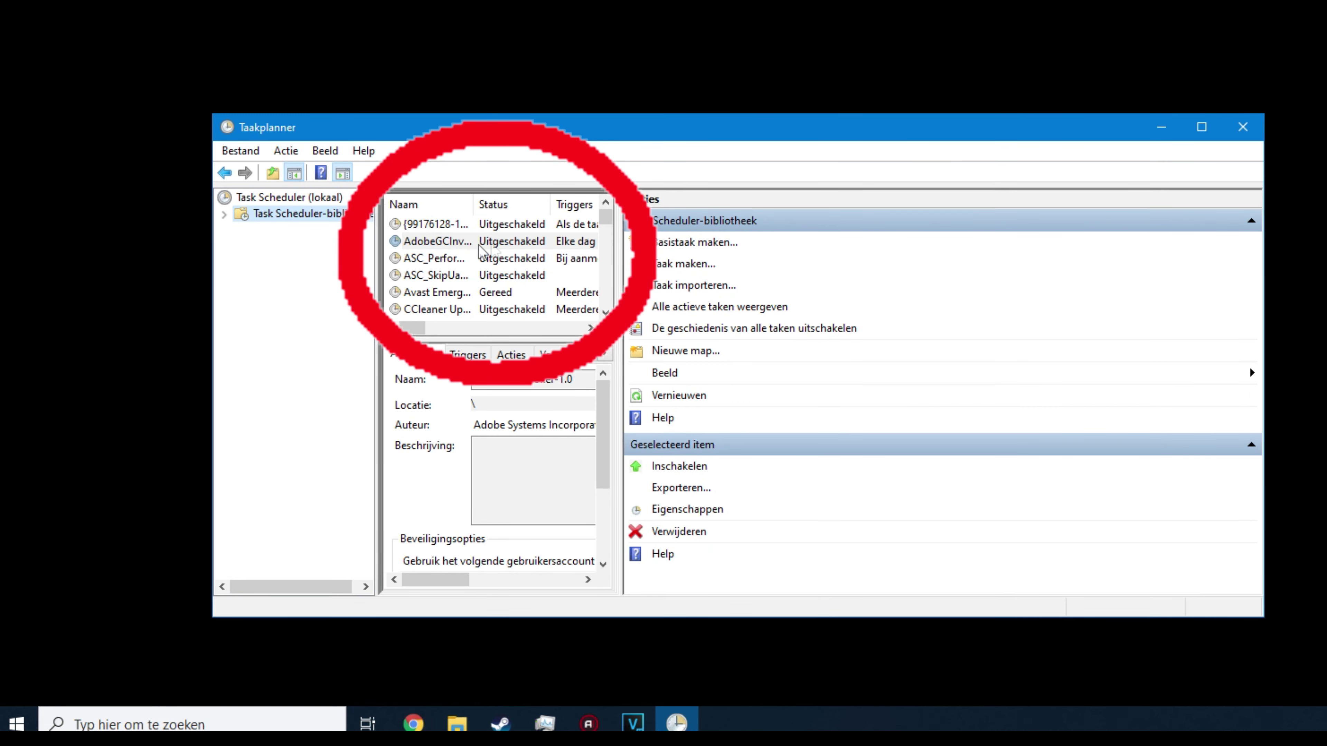
left_click_drag(613, 214, 608, 298)
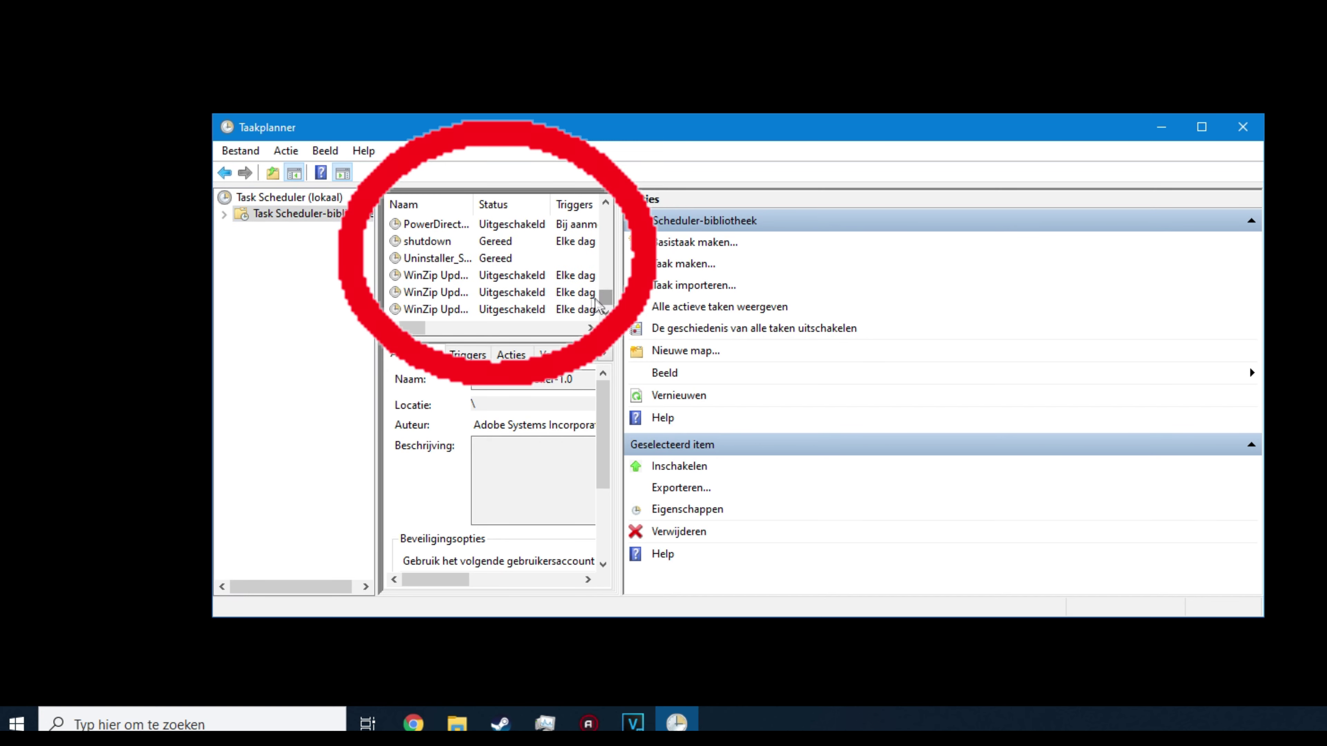
Step: Delete the daily shutdown task from the library, confirming with Ja
left_click(441, 242)
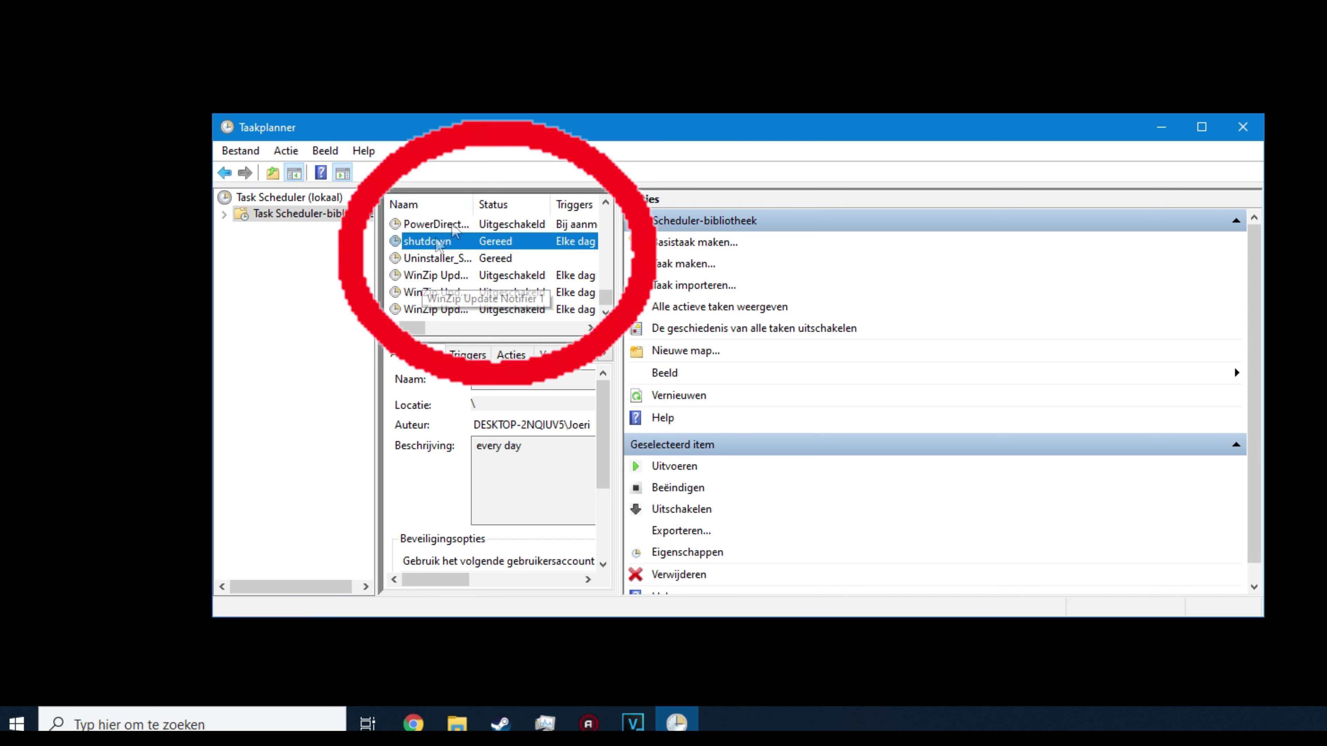
right_click(440, 245)
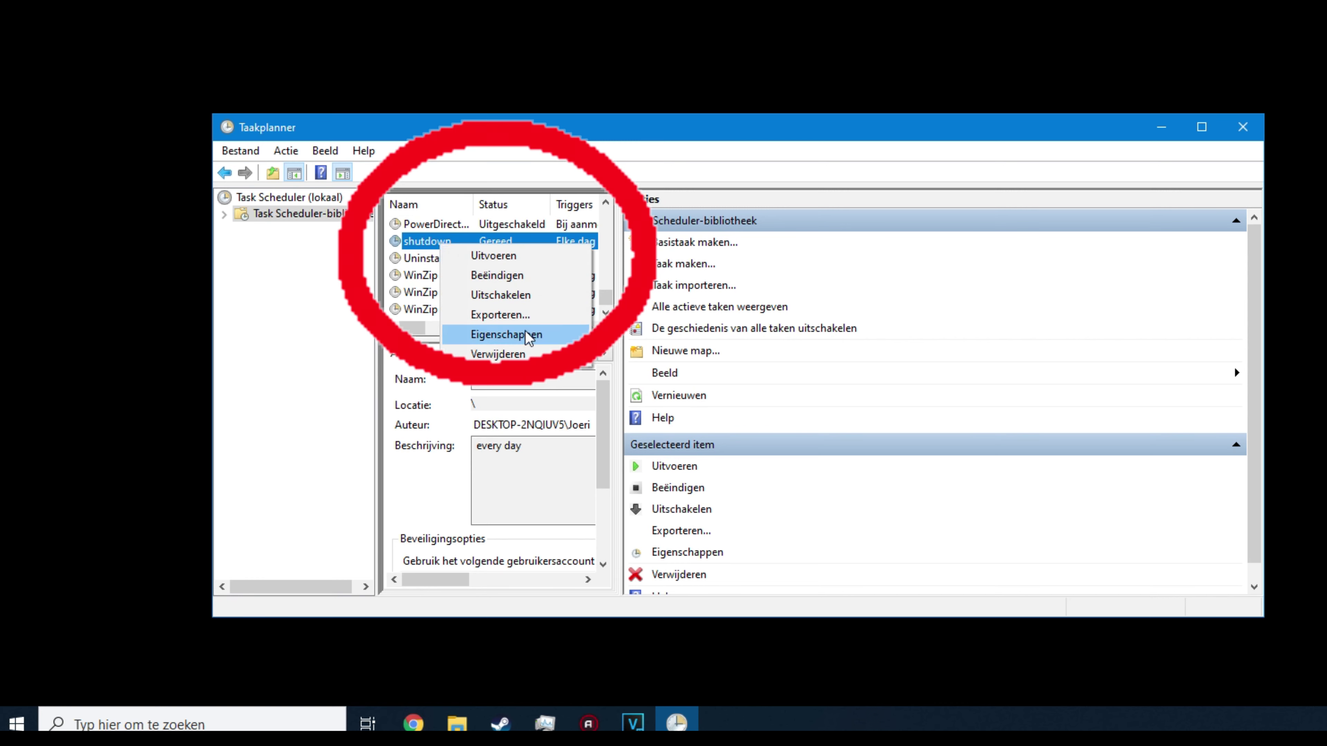
left_click(496, 355)
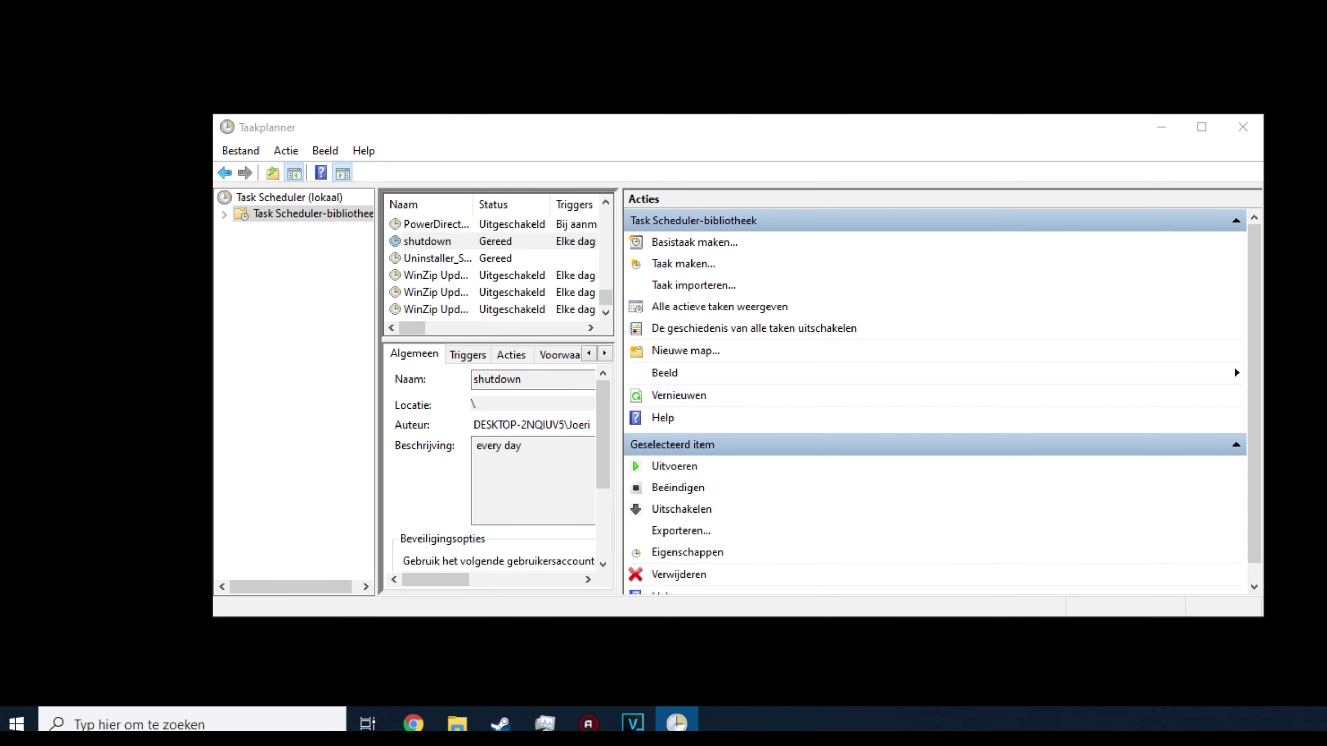
left_click(857, 324)
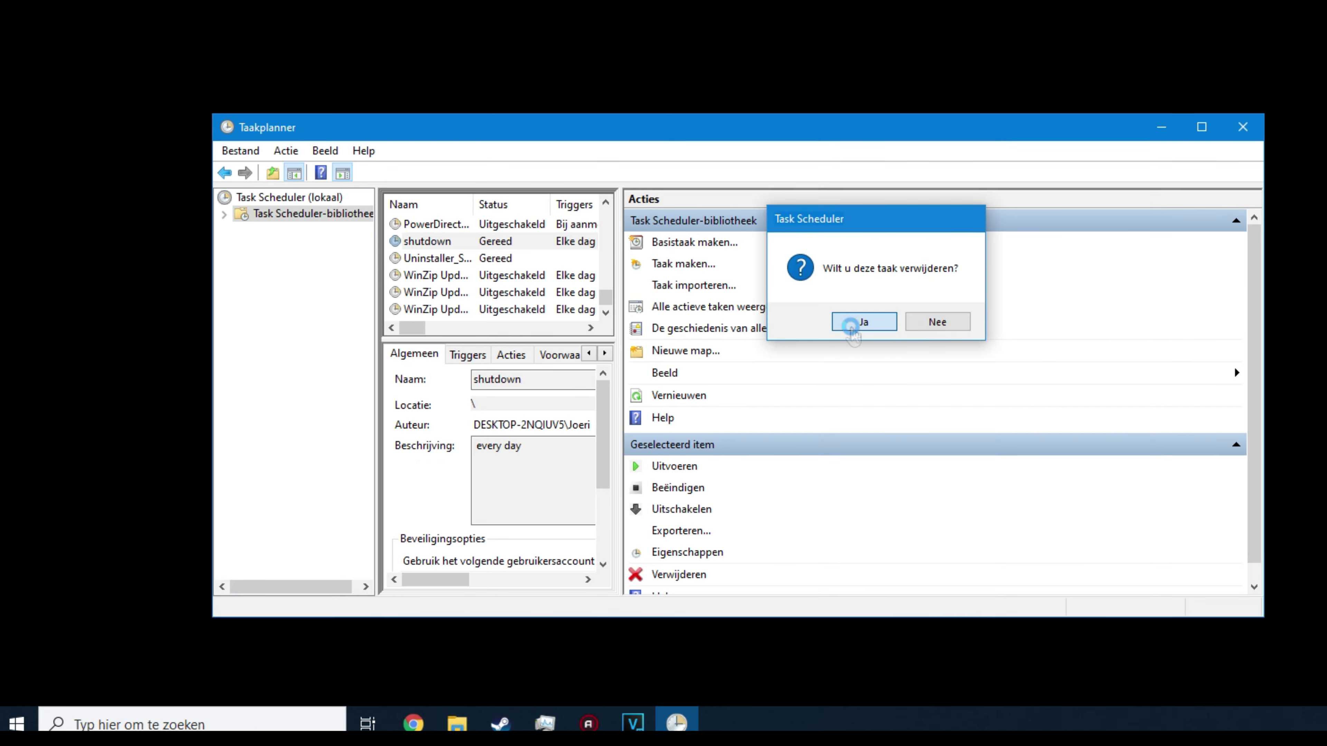